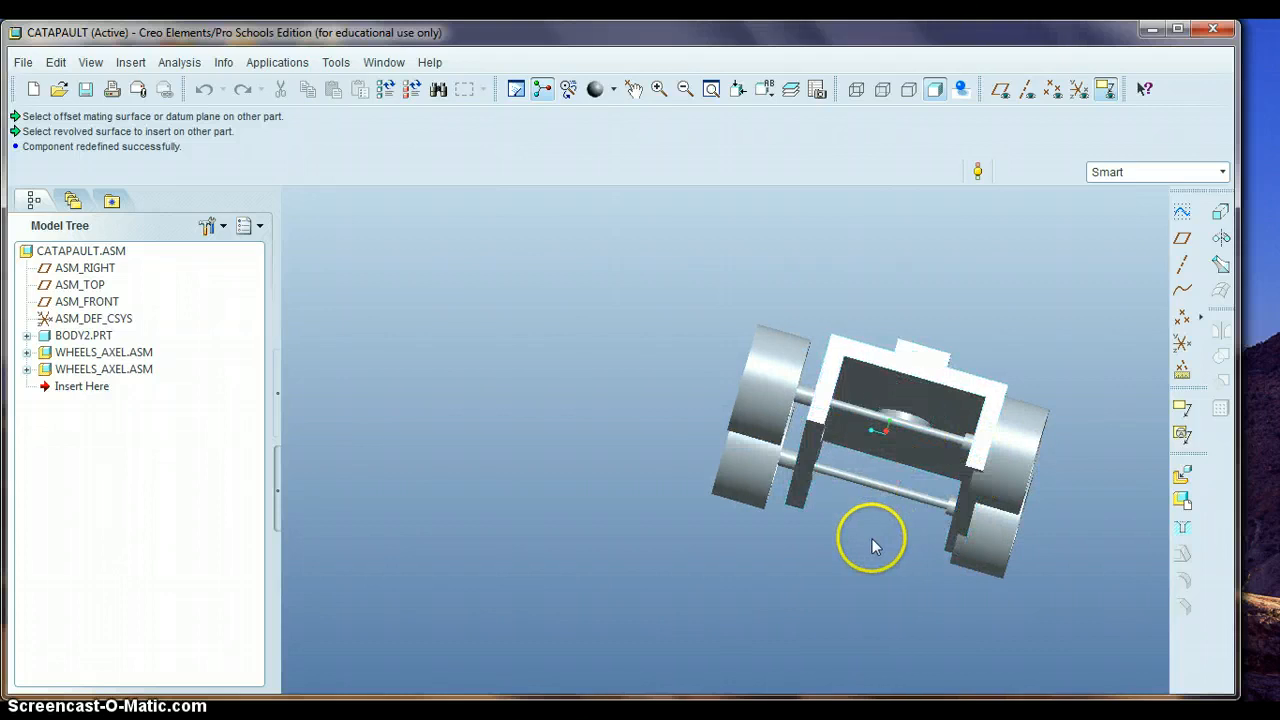
Open the axle part axel.prt from the Catapault folder.
middle_drag(872, 538, 858, 558)
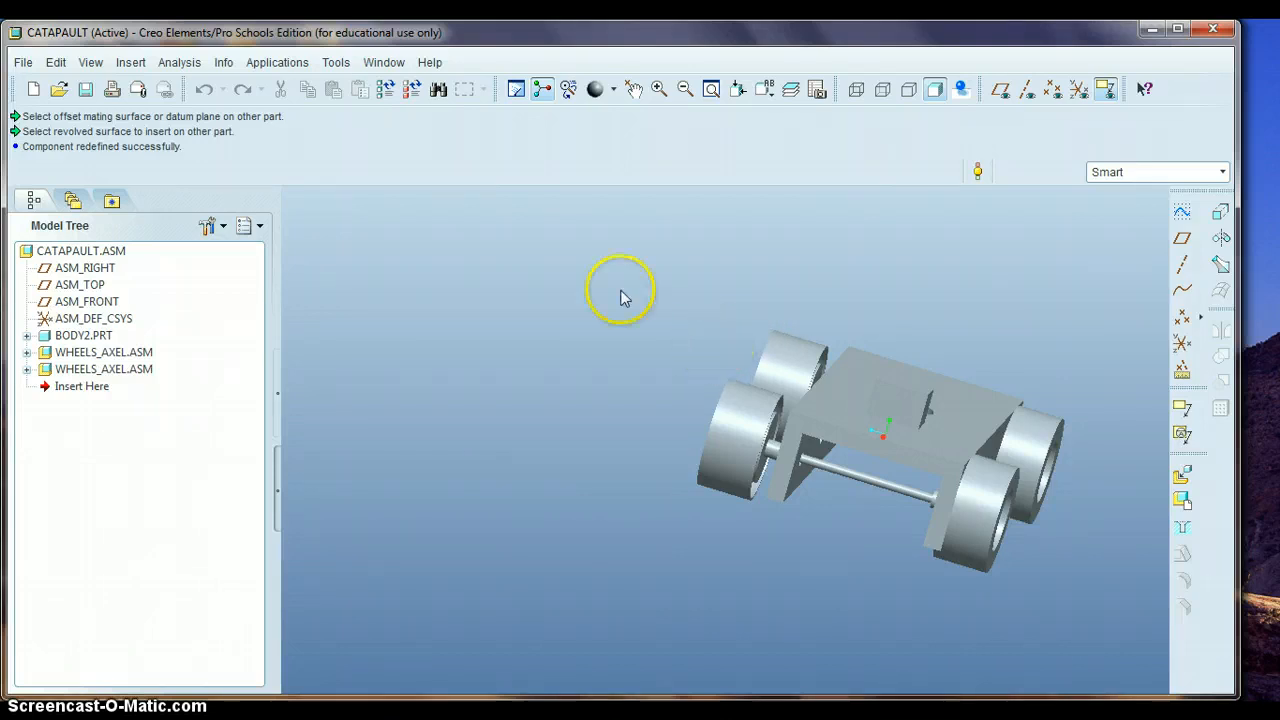
click(59, 90)
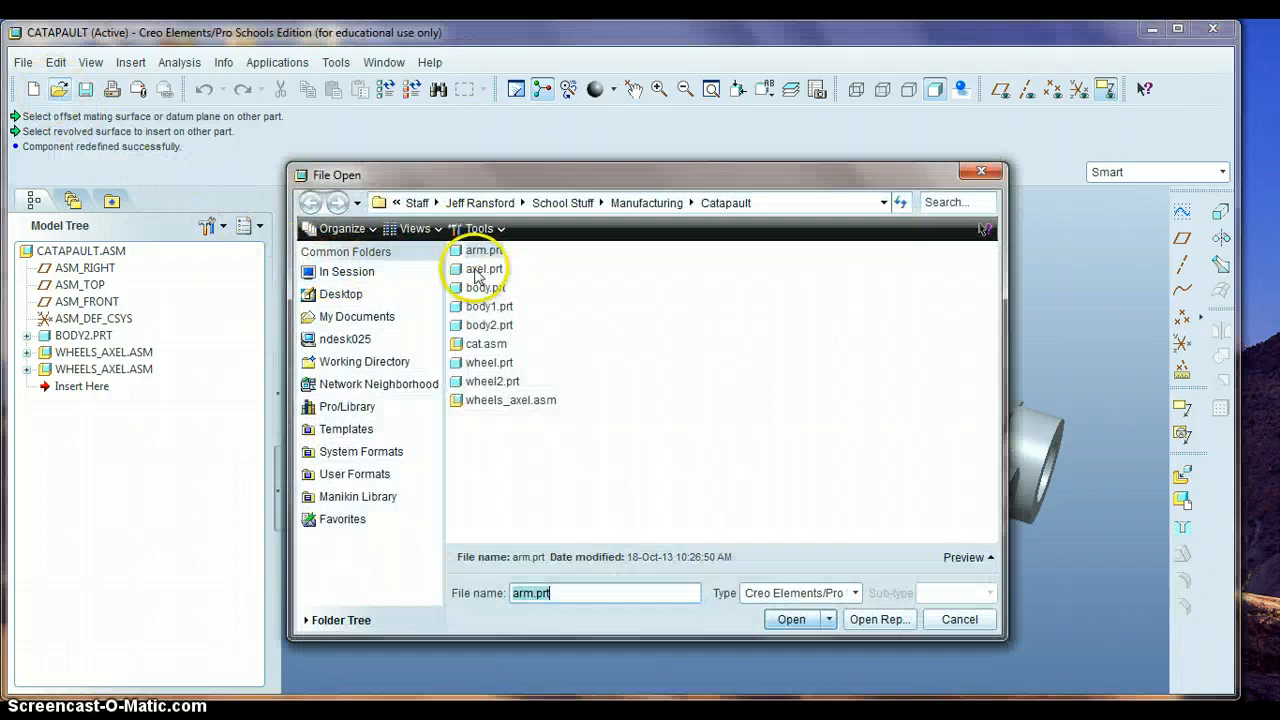
double_click(470, 272)
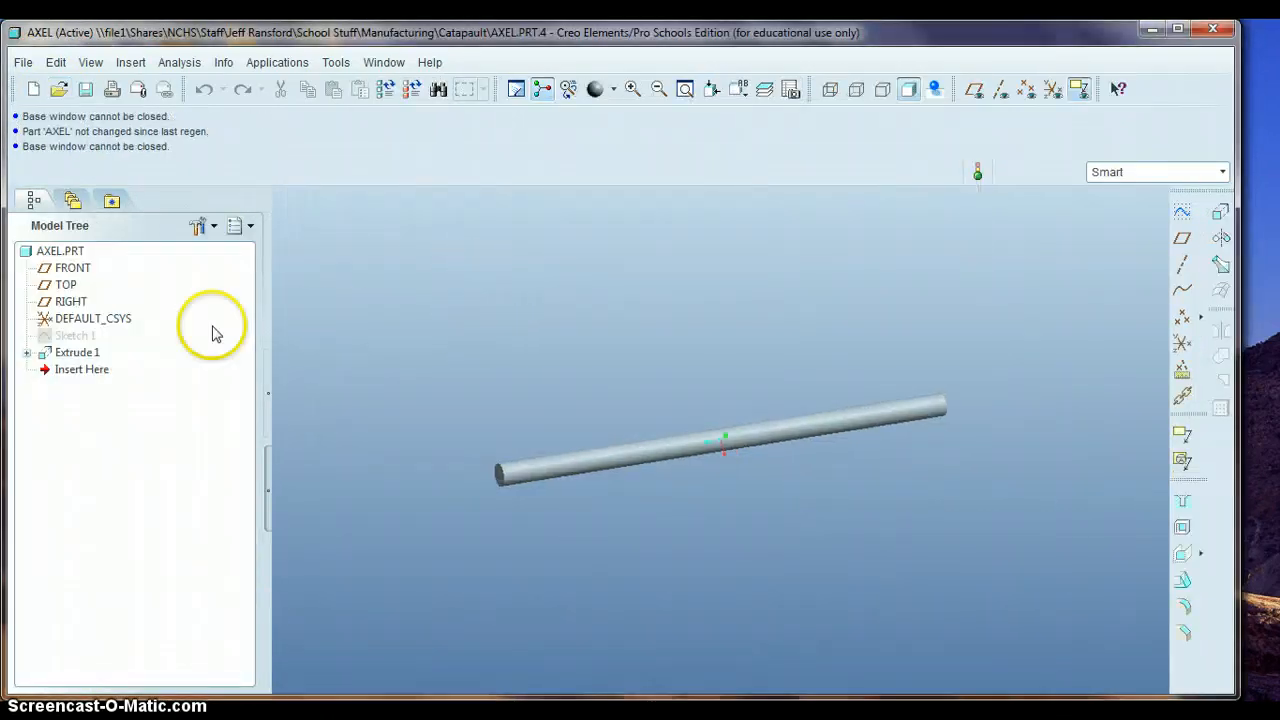
Redefine the axle's Extrude 1 feature with a symmetric depth of 2.875.
click(76, 336)
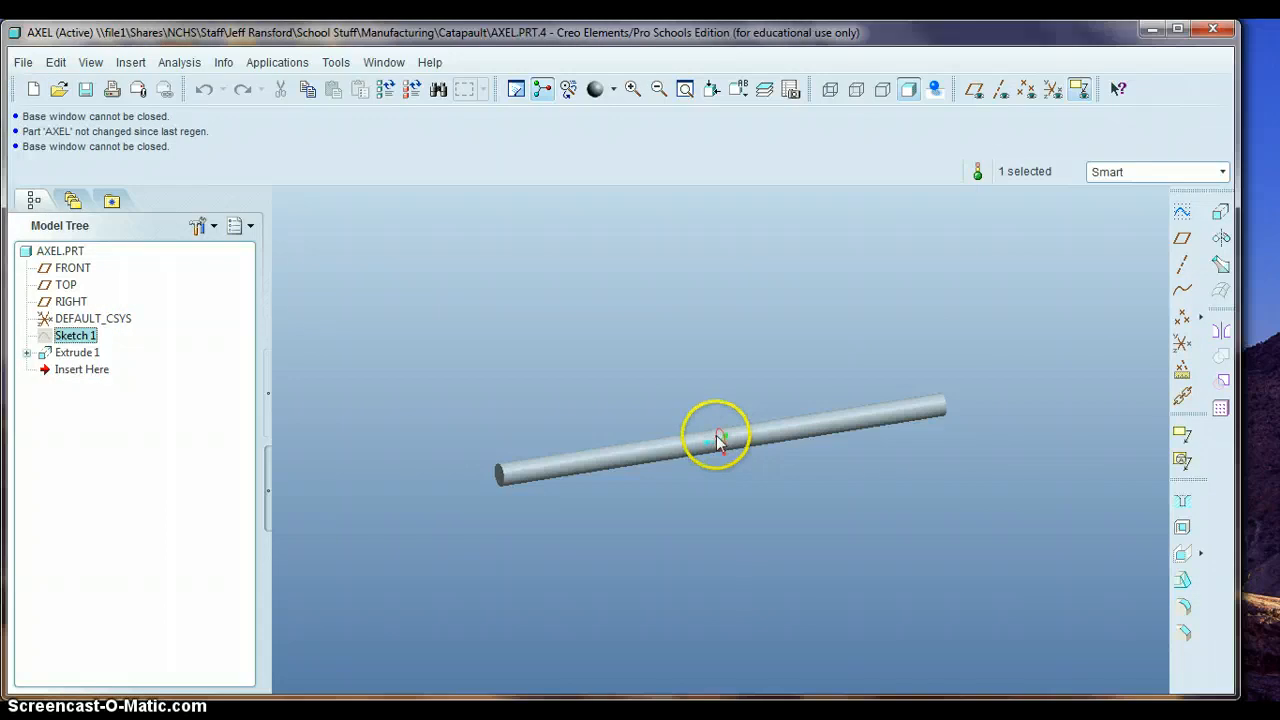
click(76, 354)
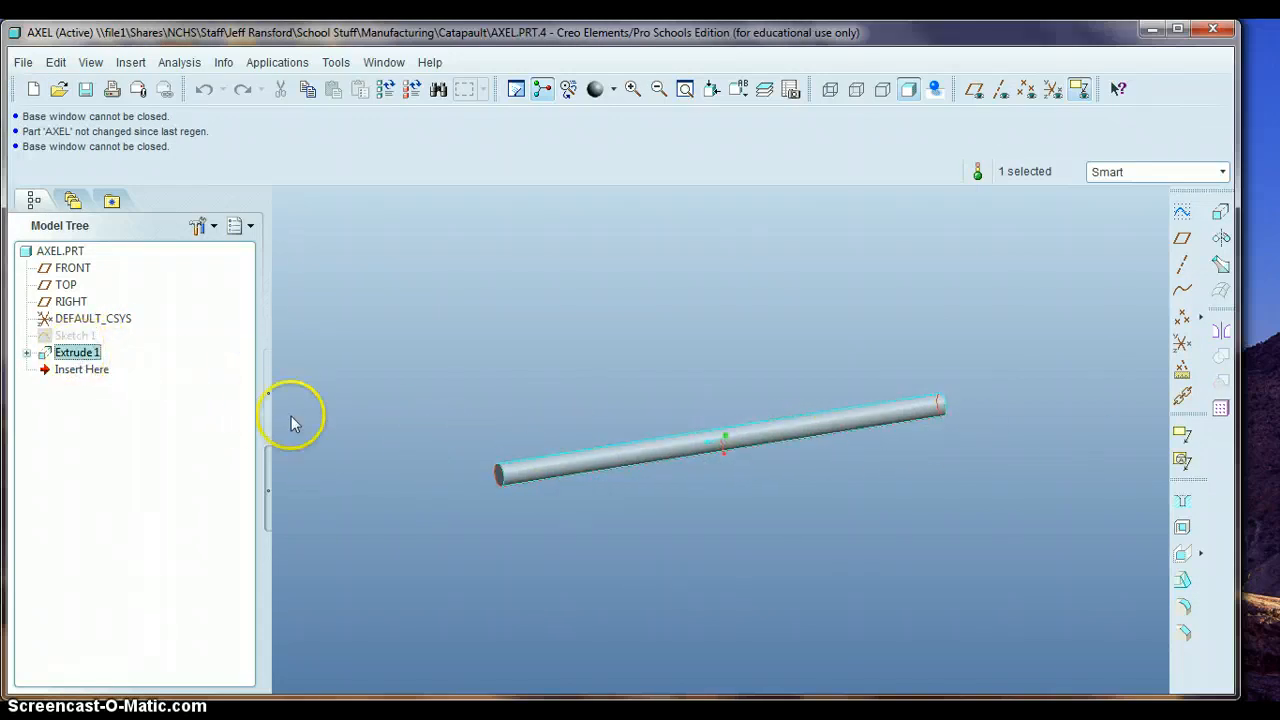
right_click(75, 358)
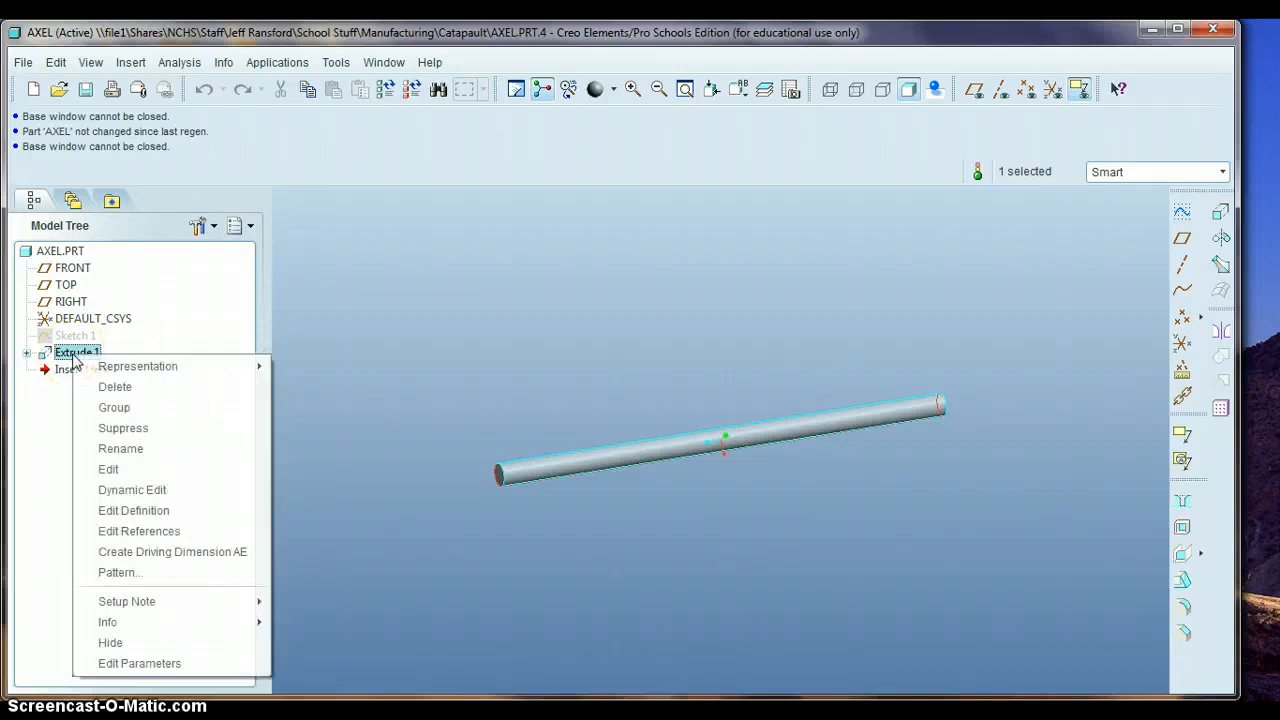
click(124, 514)
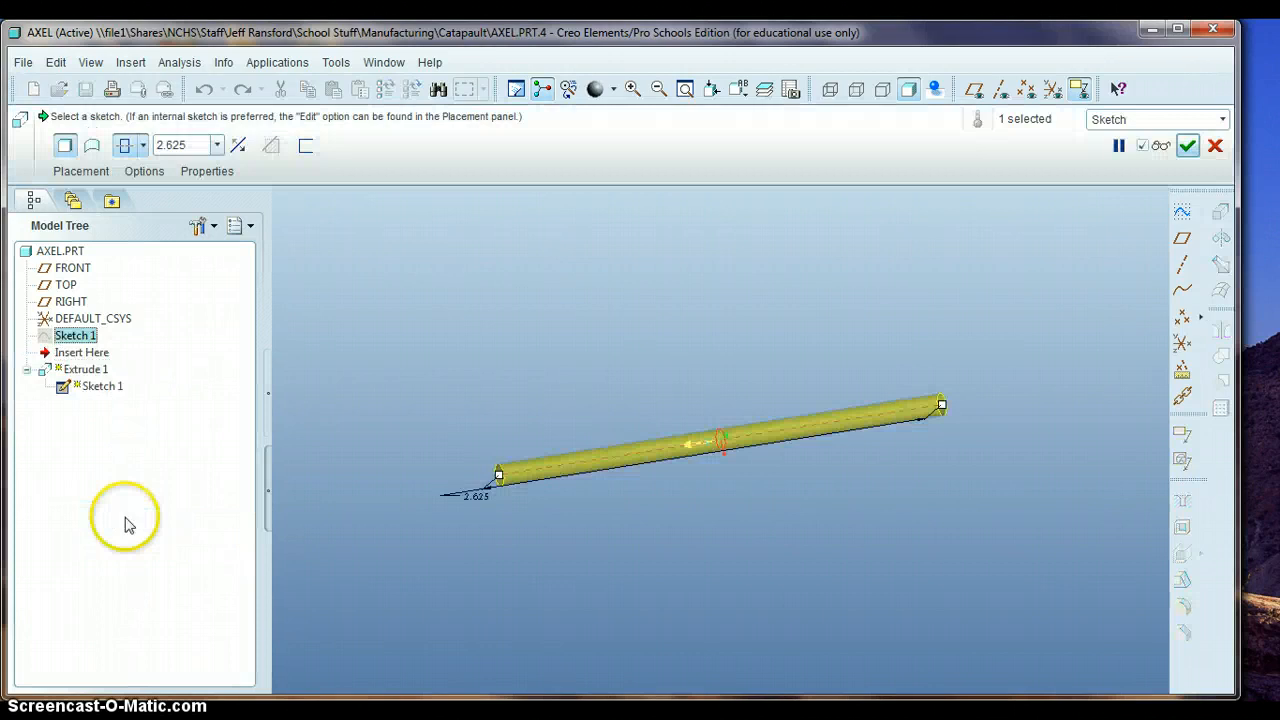
double_click(474, 496)
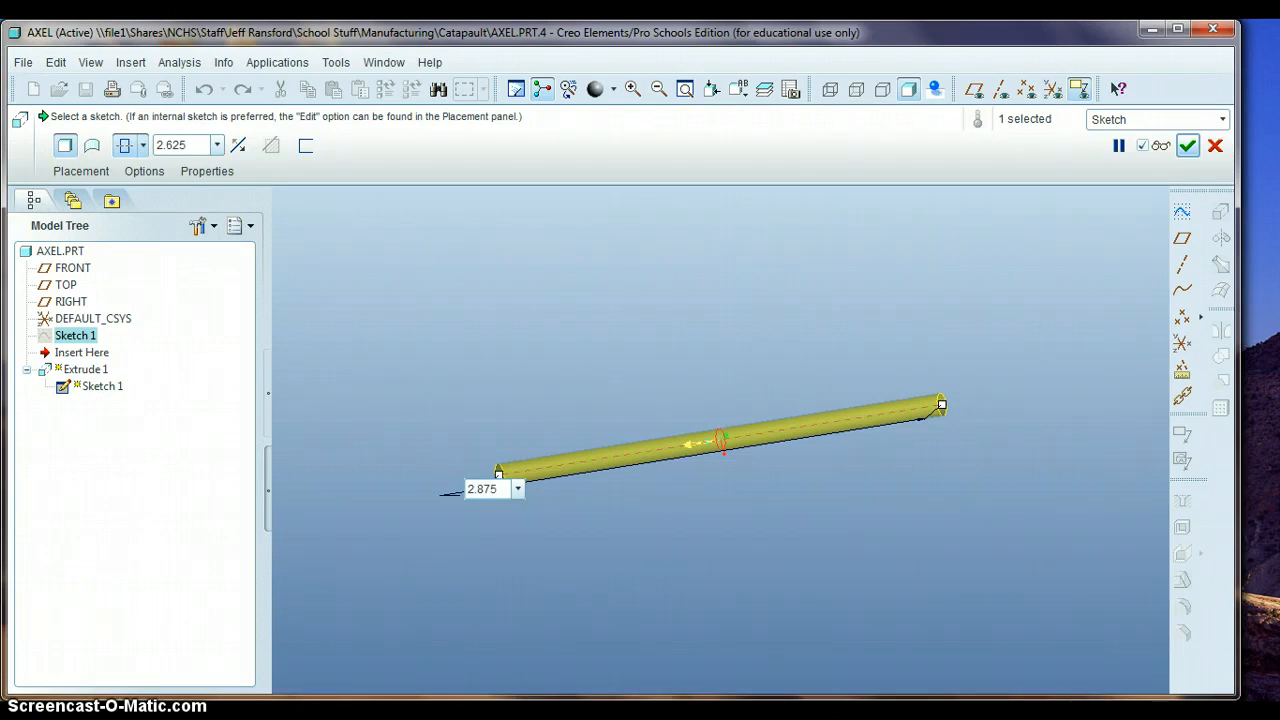
key(Return)
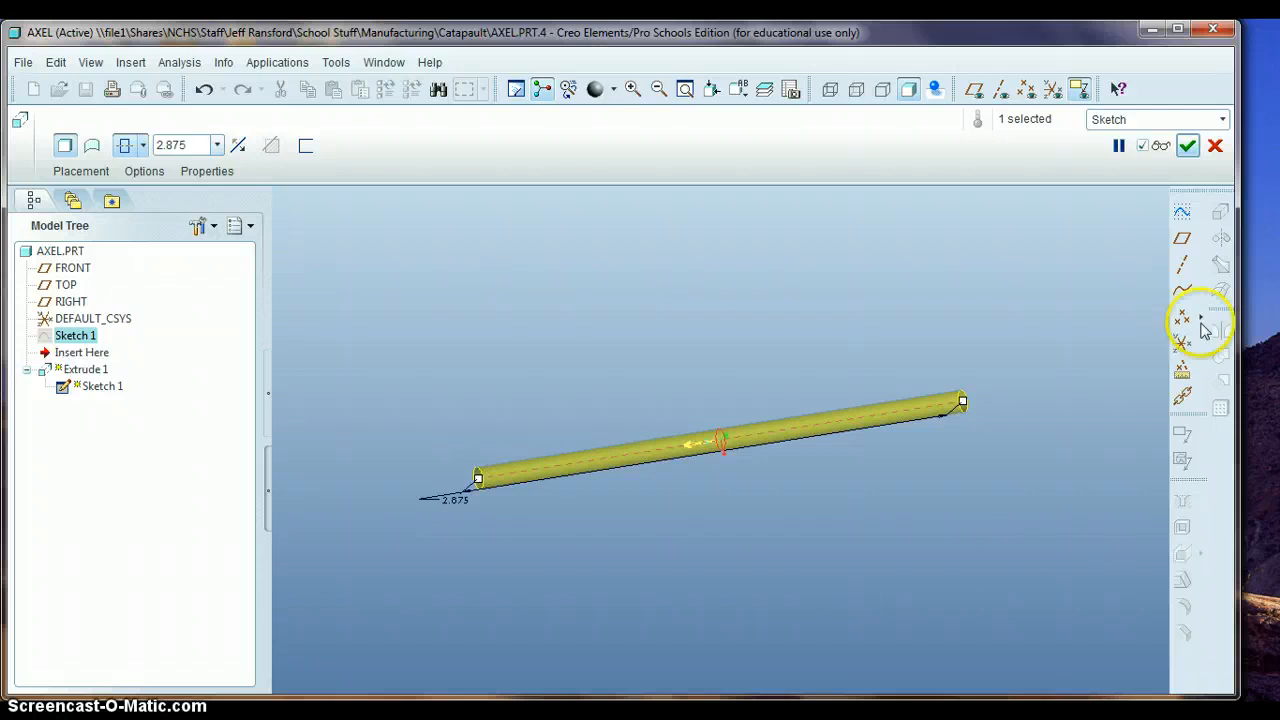
click(1187, 145)
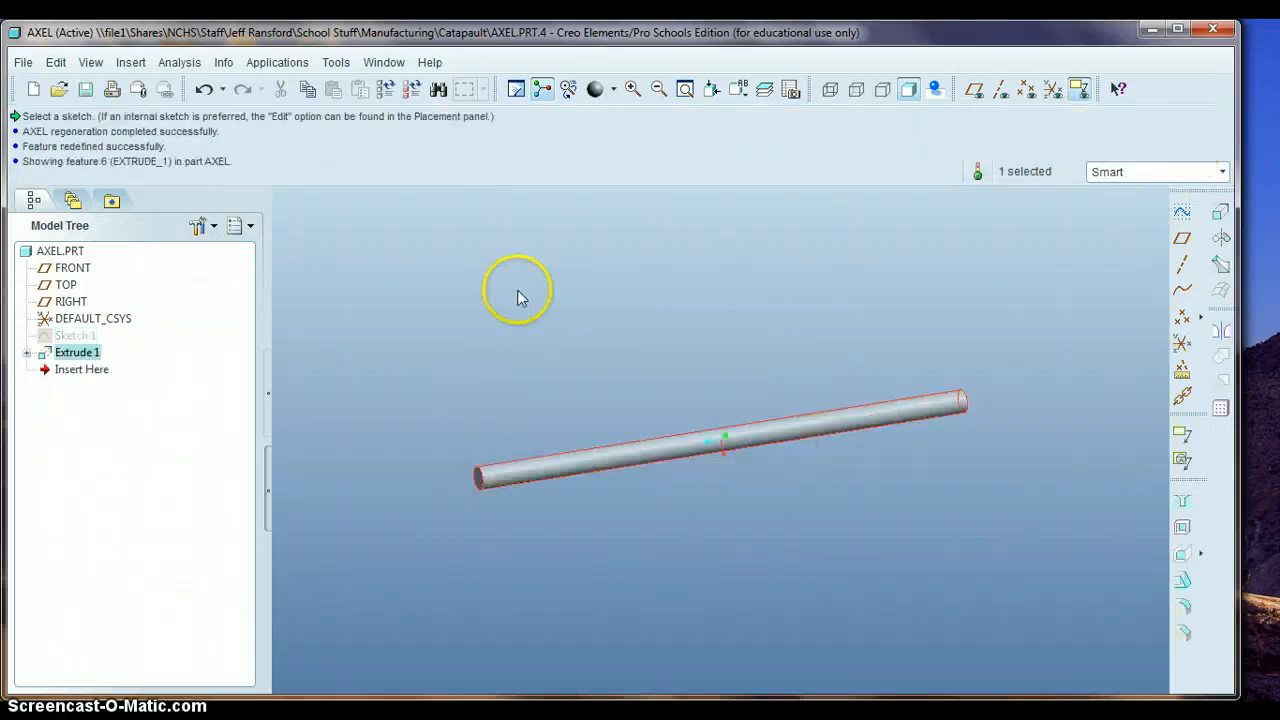
Save the AXEL part and close its window to return to the CATAPAULT assembly.
click(85, 95)
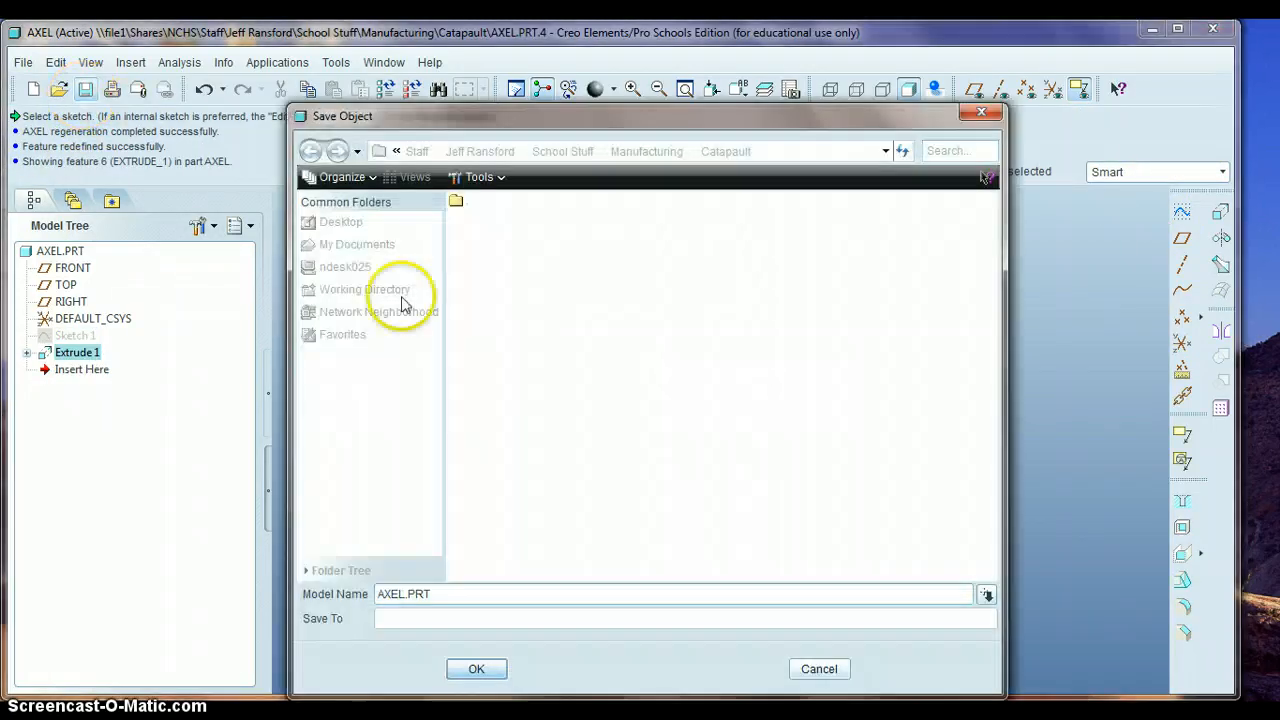
click(476, 670)
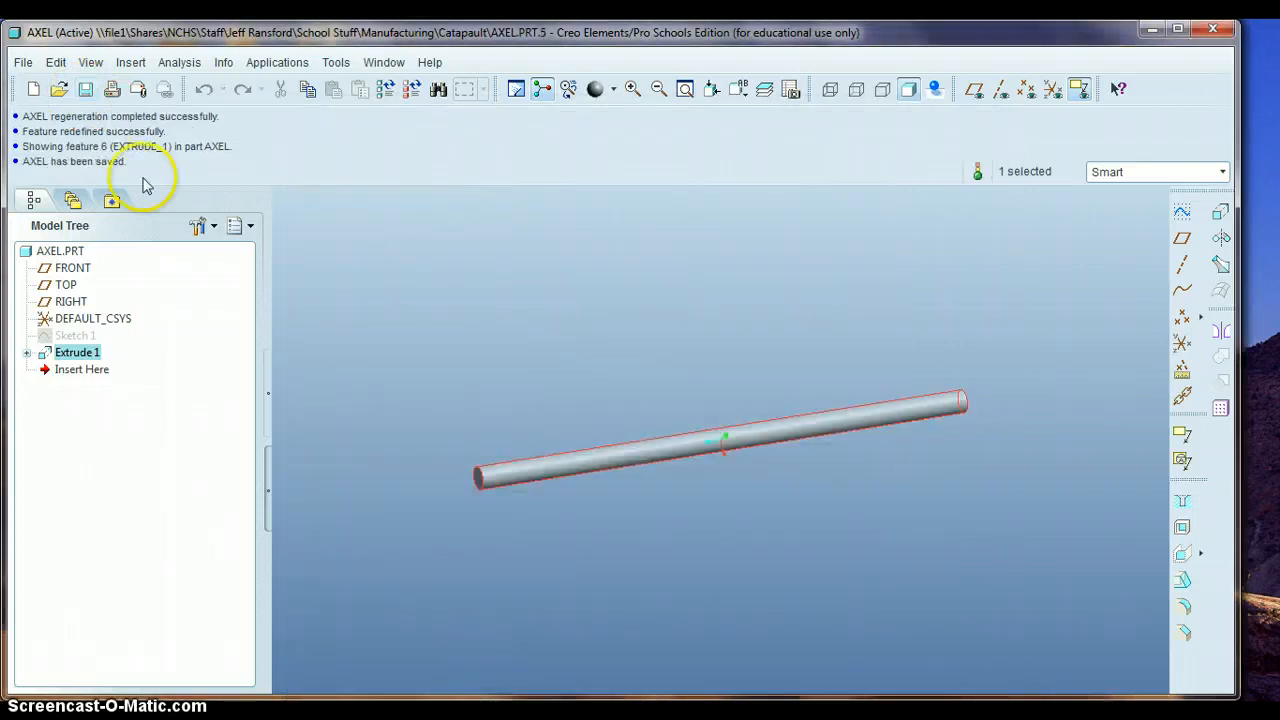
click(22, 62)
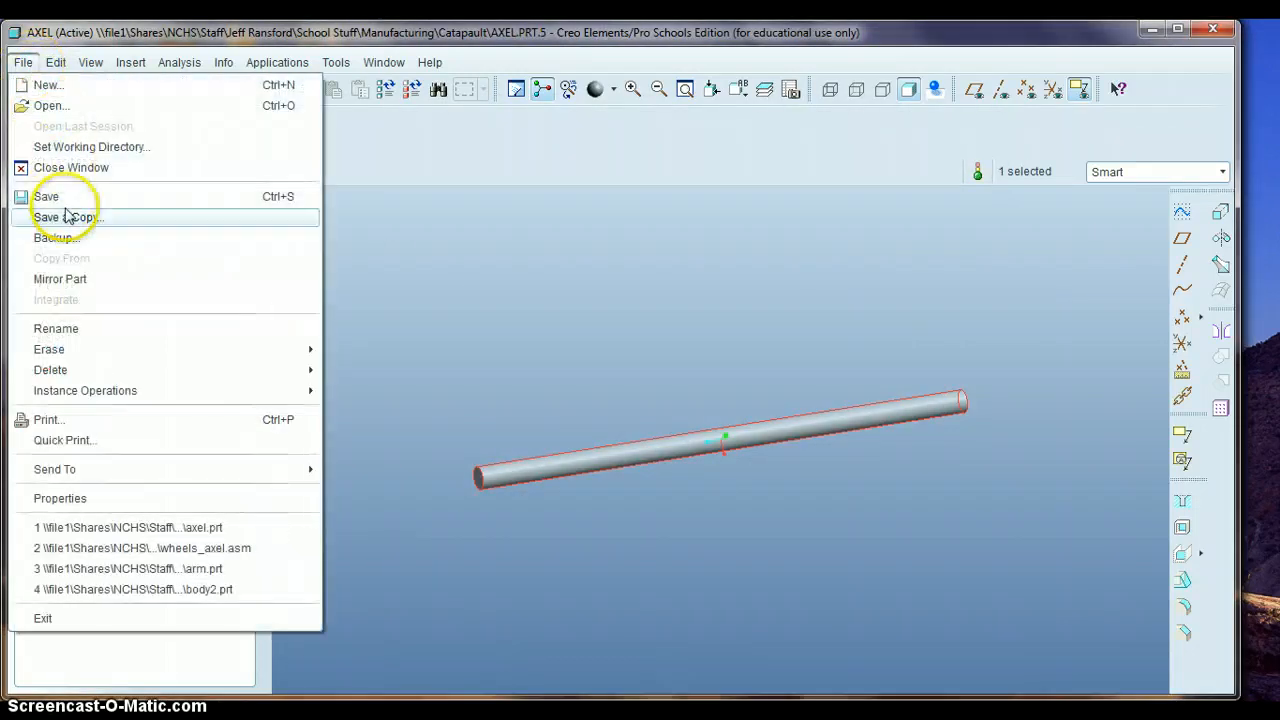
click(55, 168)
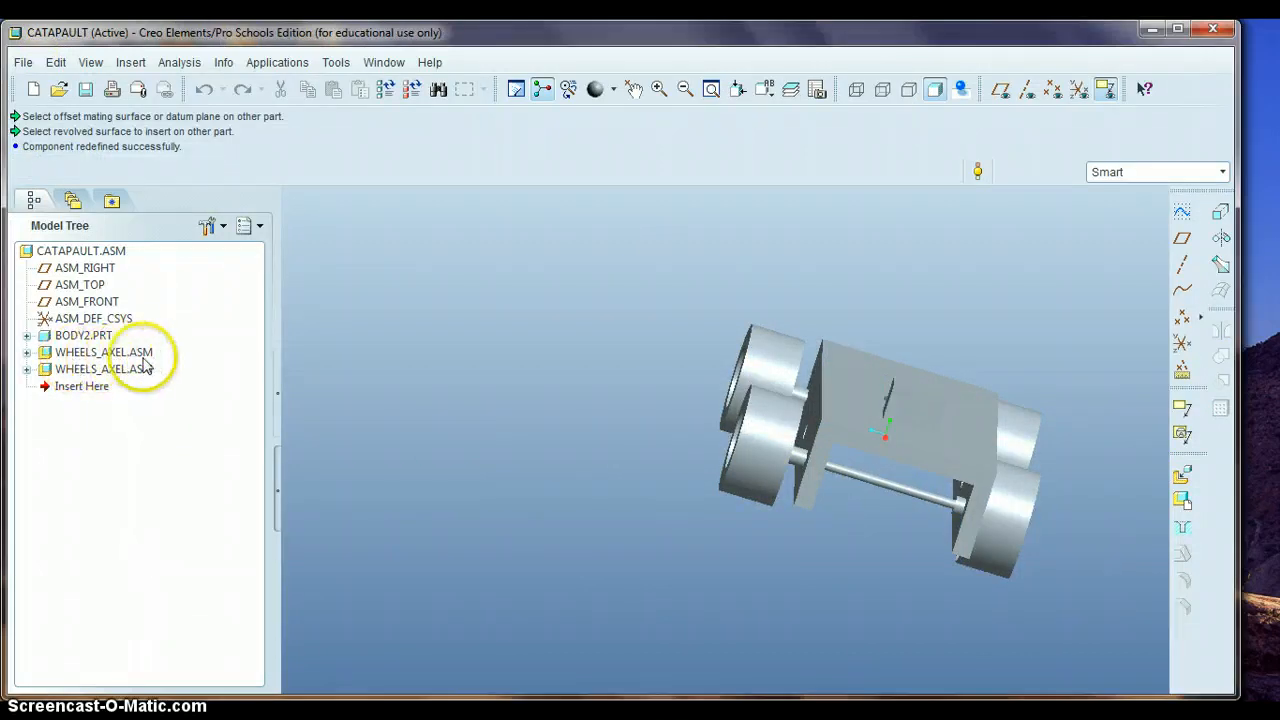
Open the wheels_axel.asm subassembly and regenerate its AXEL.PRT component.
click(59, 92)
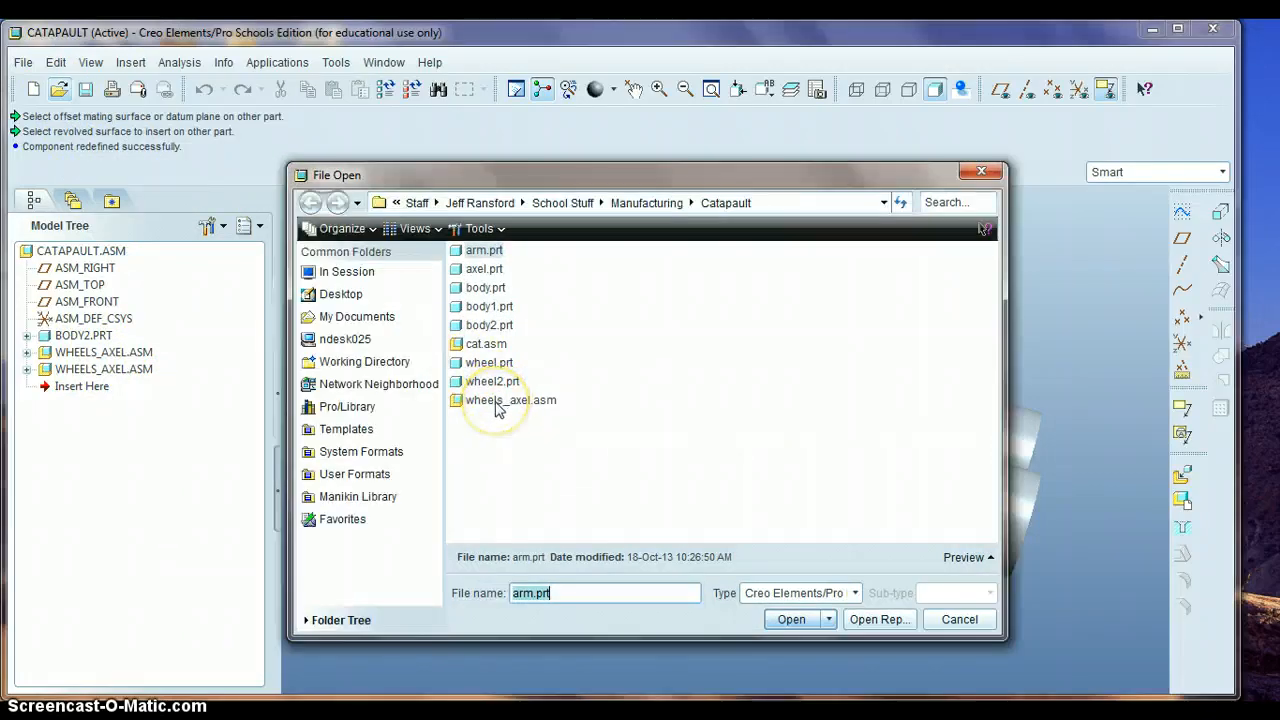
double_click(505, 400)
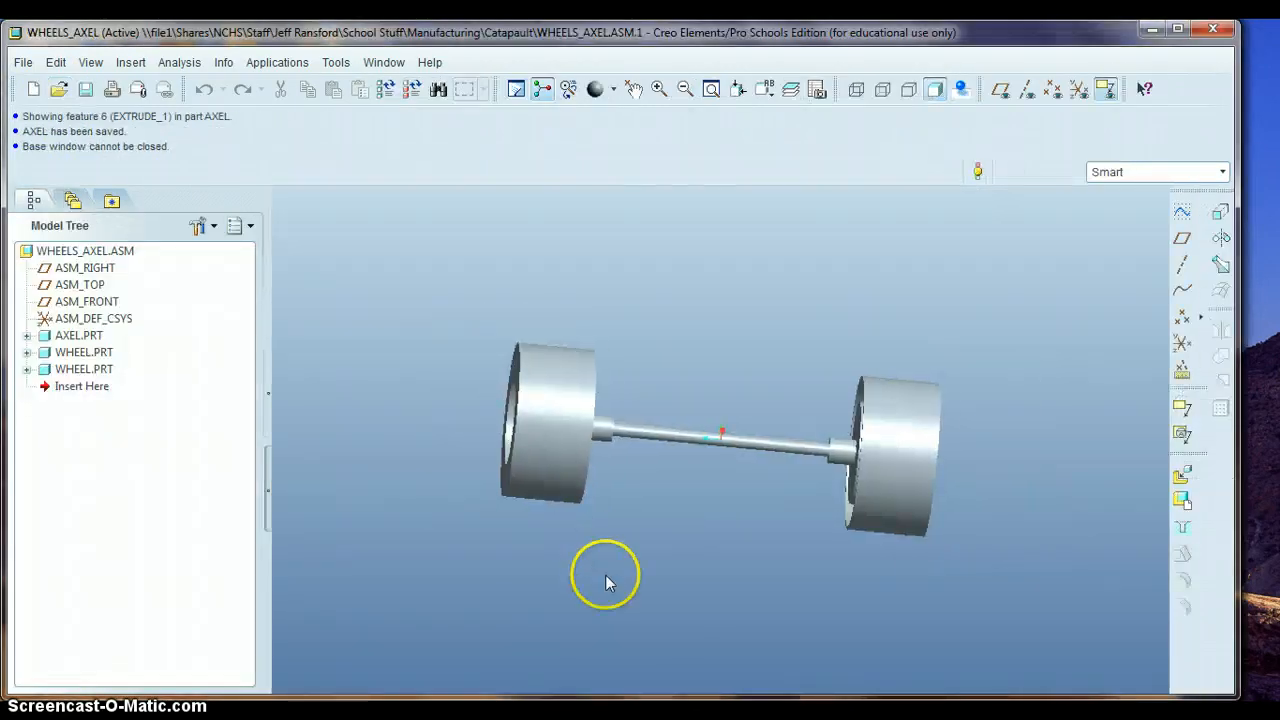
right_click(61, 337)
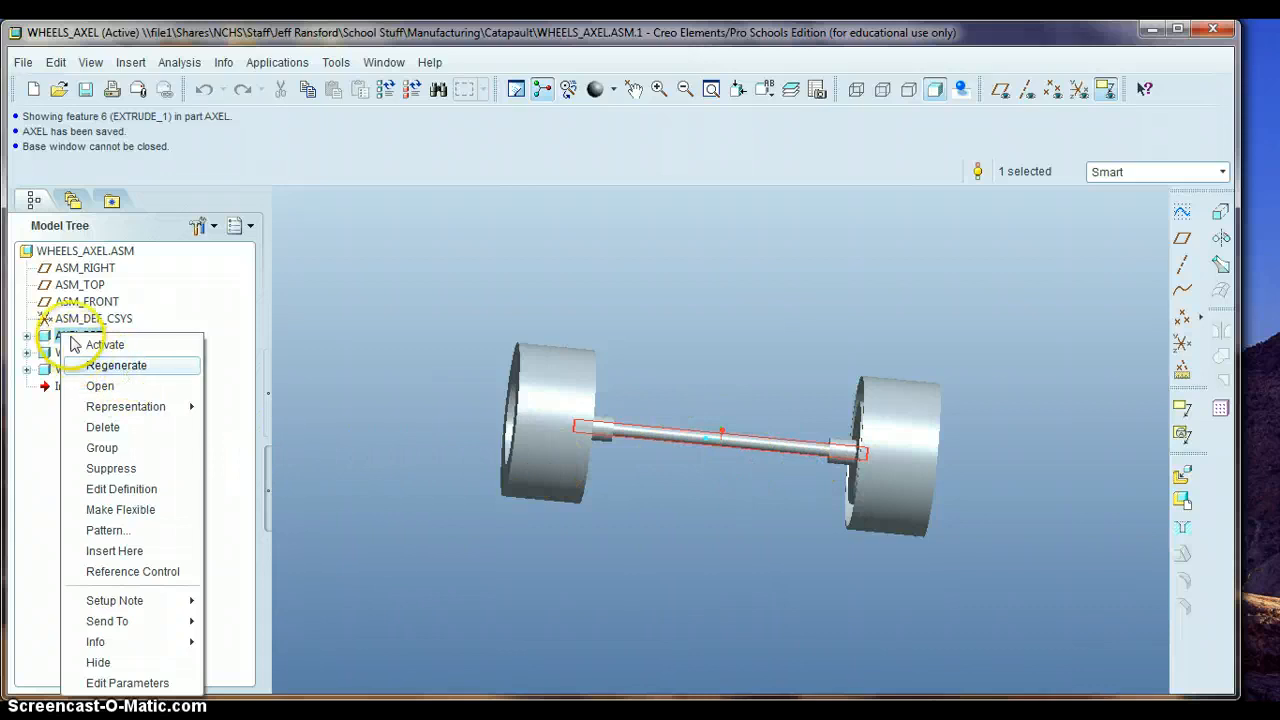
click(114, 366)
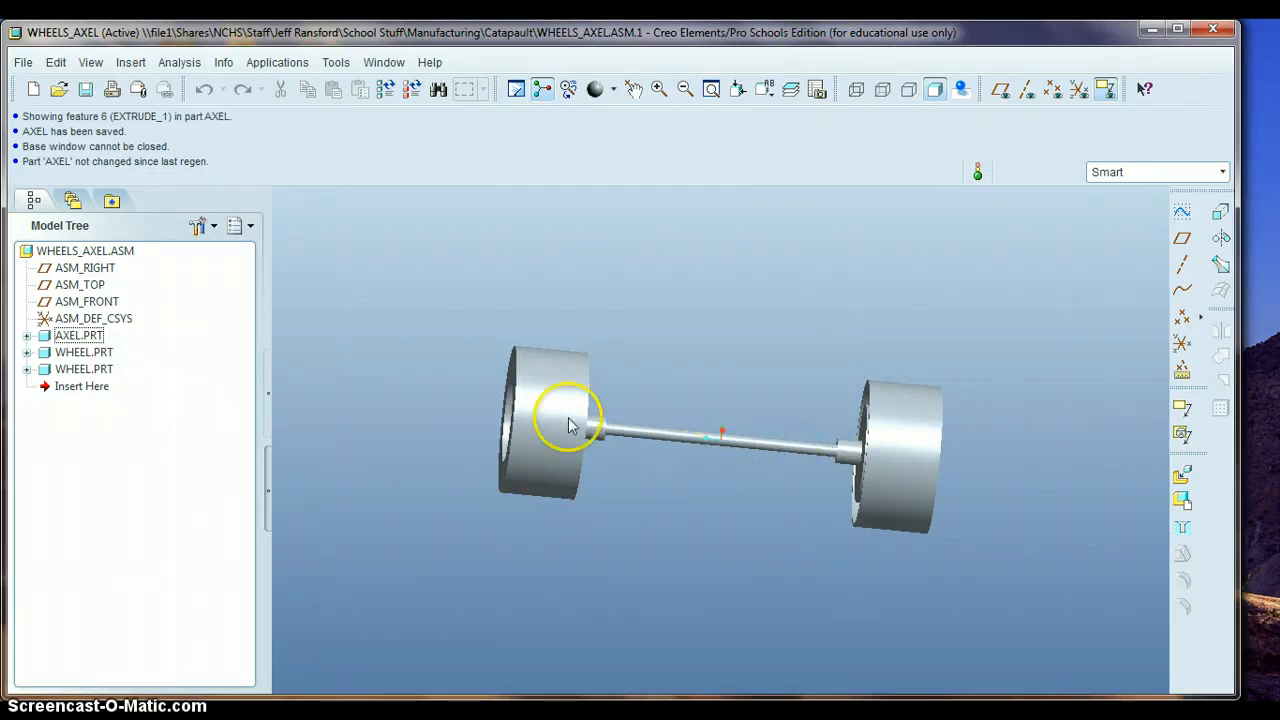
Save the WHEELS_AXEL subassembly and close its window to return to the CATAPAULT assembly.
click(86, 92)
click(468, 667)
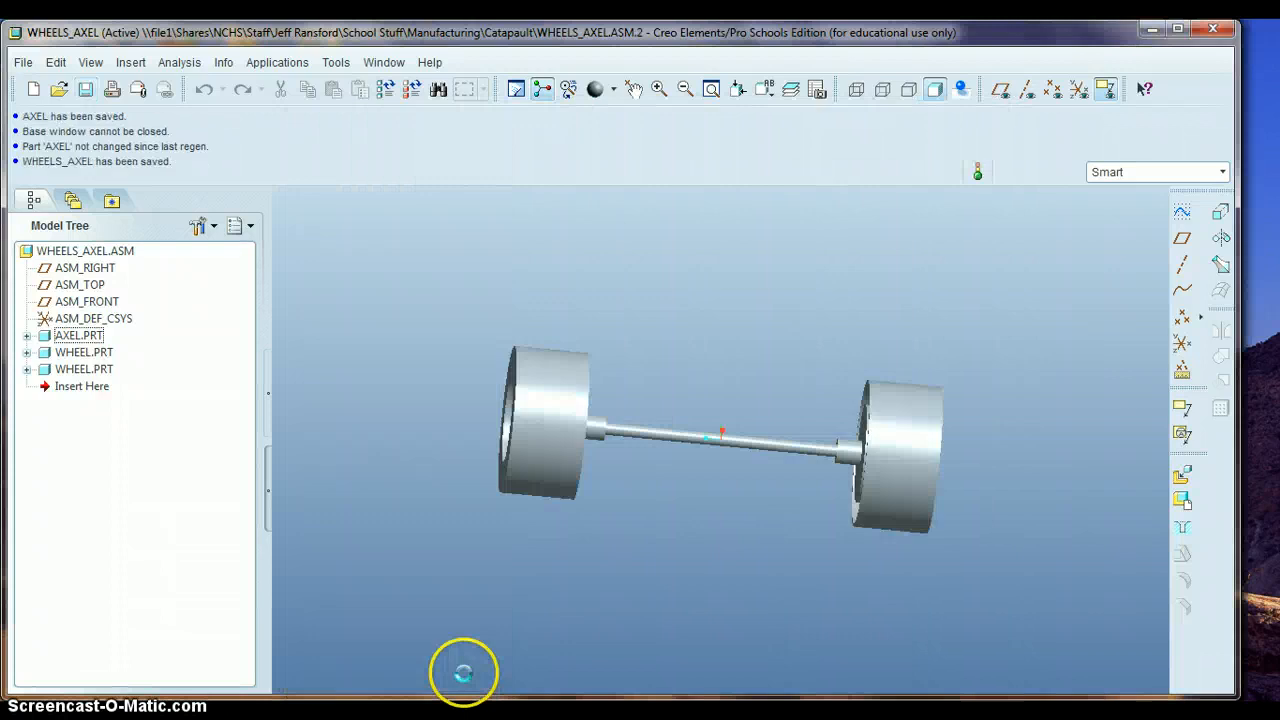
click(24, 64)
click(50, 165)
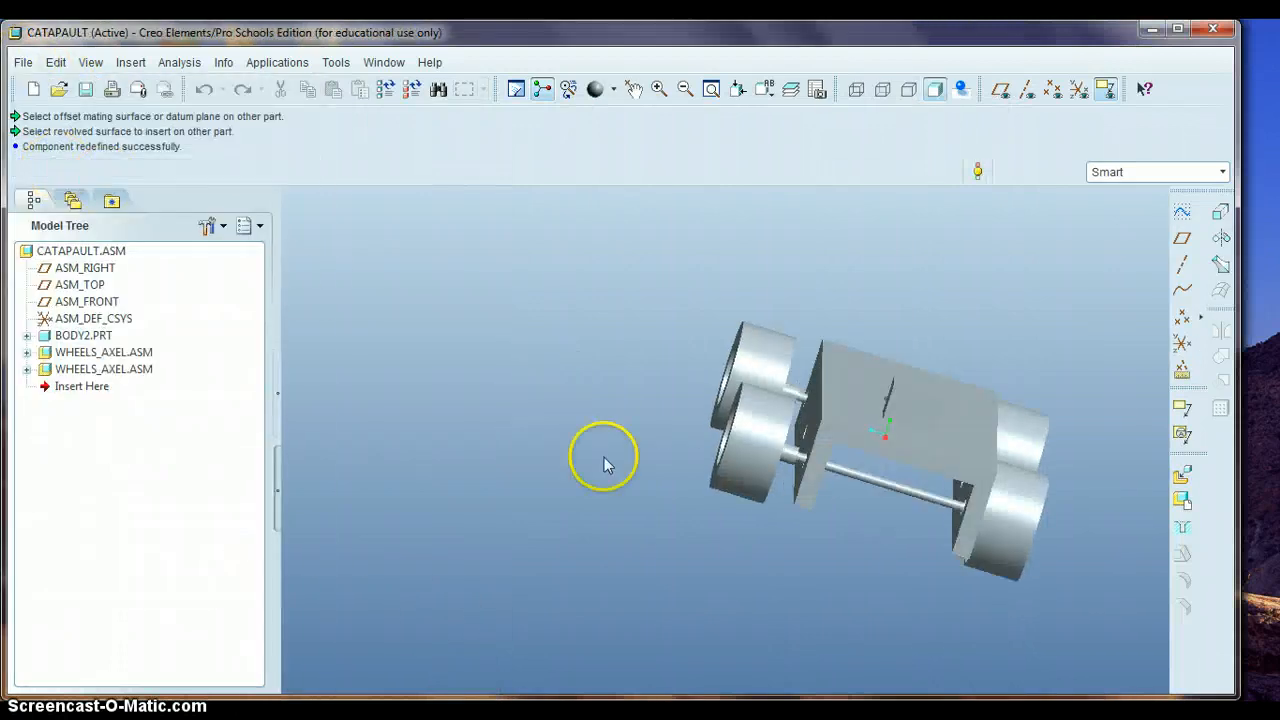
Edit the definition of the first WHEELS_AXEL subassembly and accept its existing Mate and Insert placement constraints.
mouse_move(663, 500)
middle_down()
mouse_move(651, 494)
mouse_move(668, 492)
middle_up()
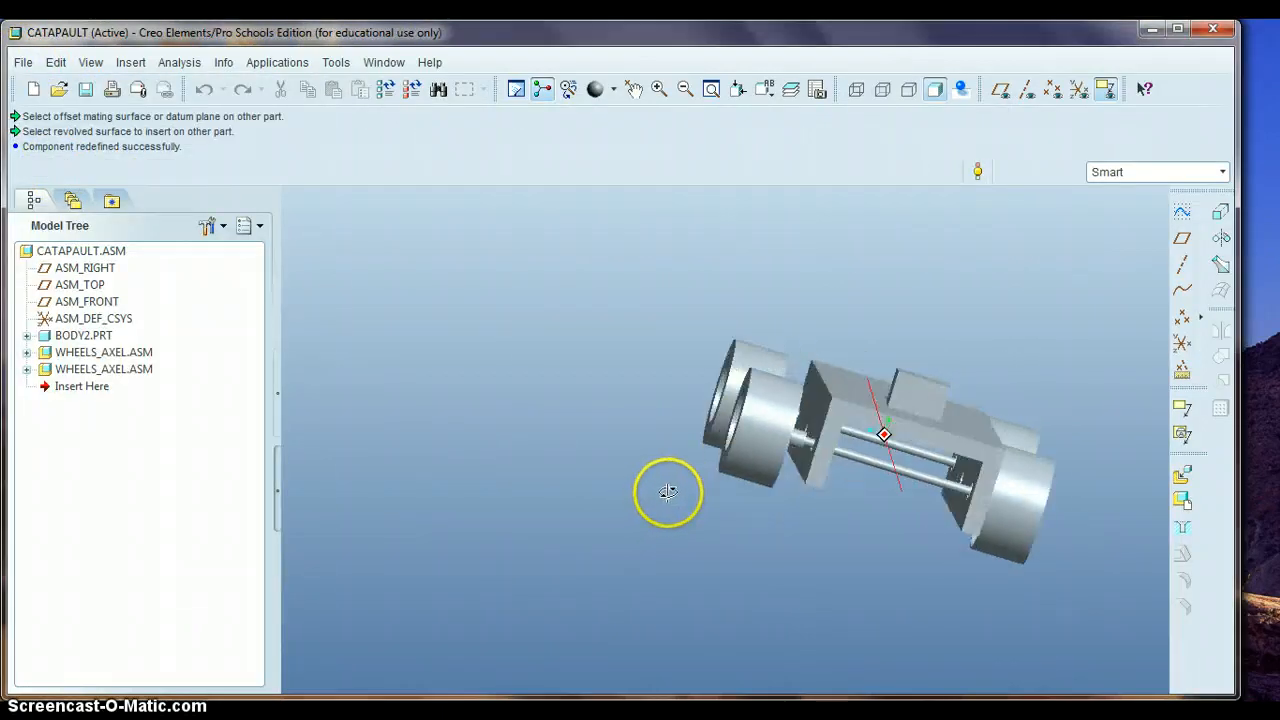
mouse_move(863, 509)
middle_down()
mouse_move(880, 514)
mouse_move(860, 514)
middle_up()
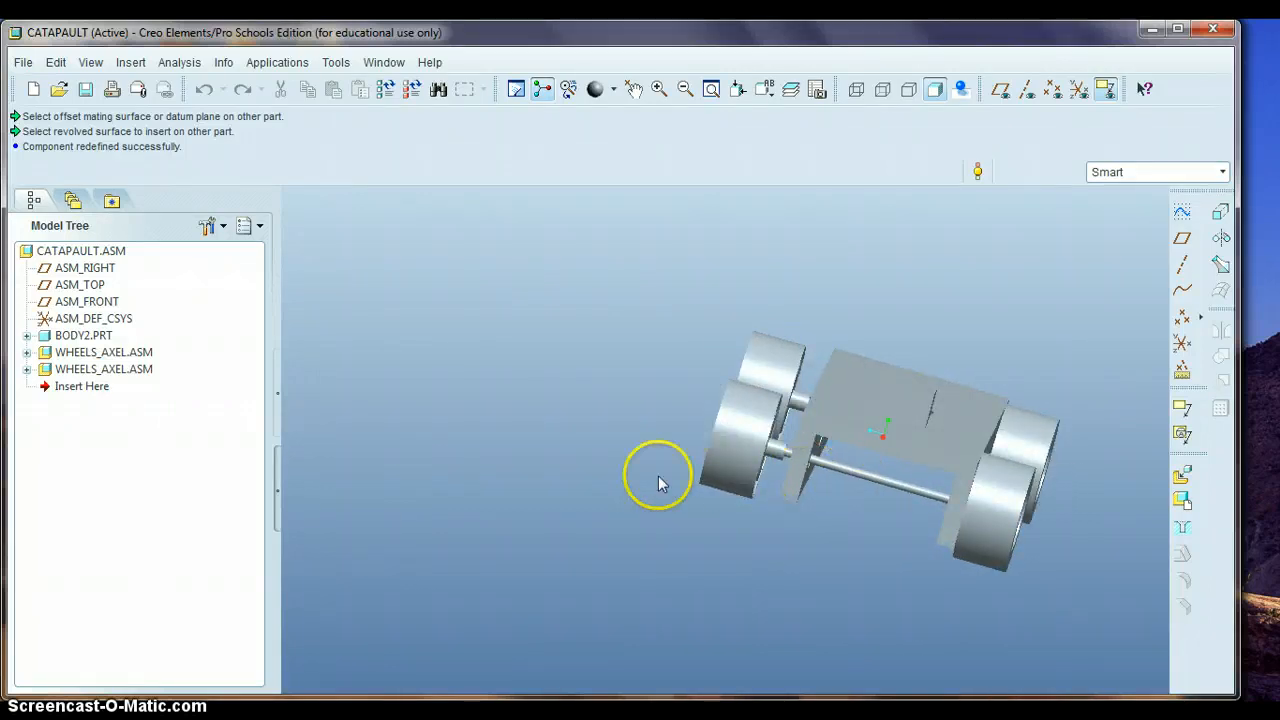
right_click(110, 355)
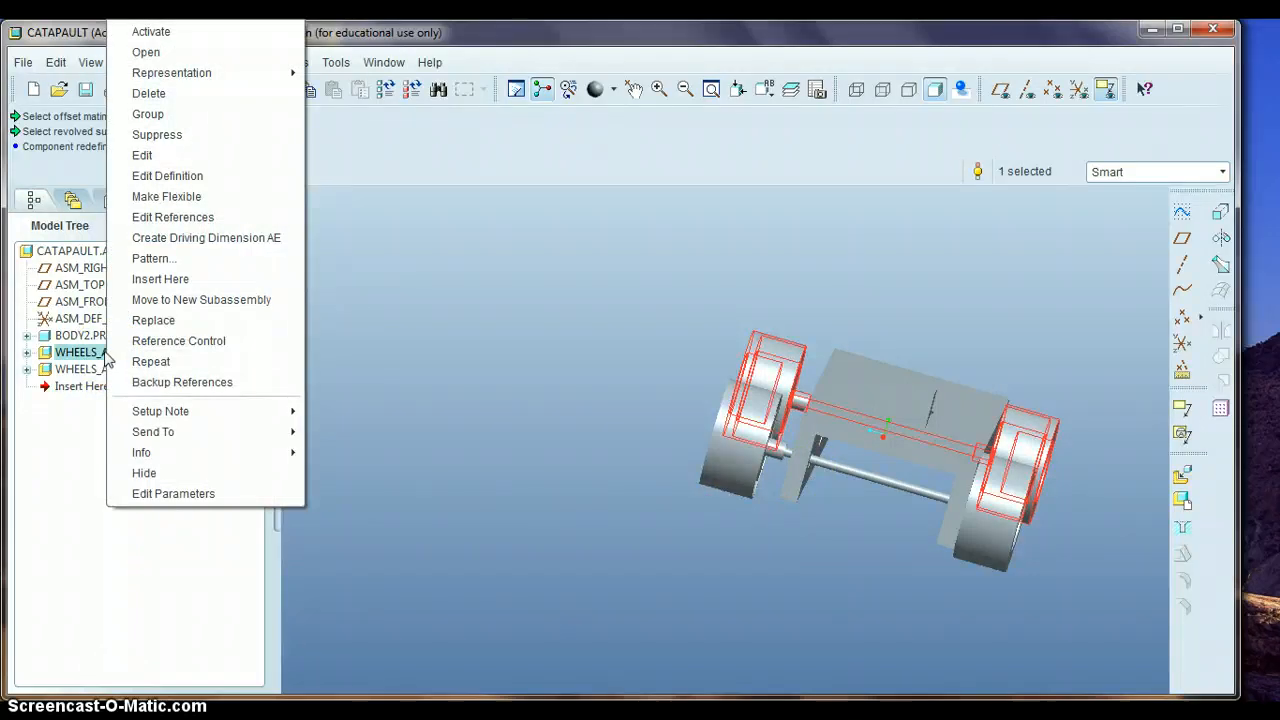
click(167, 176)
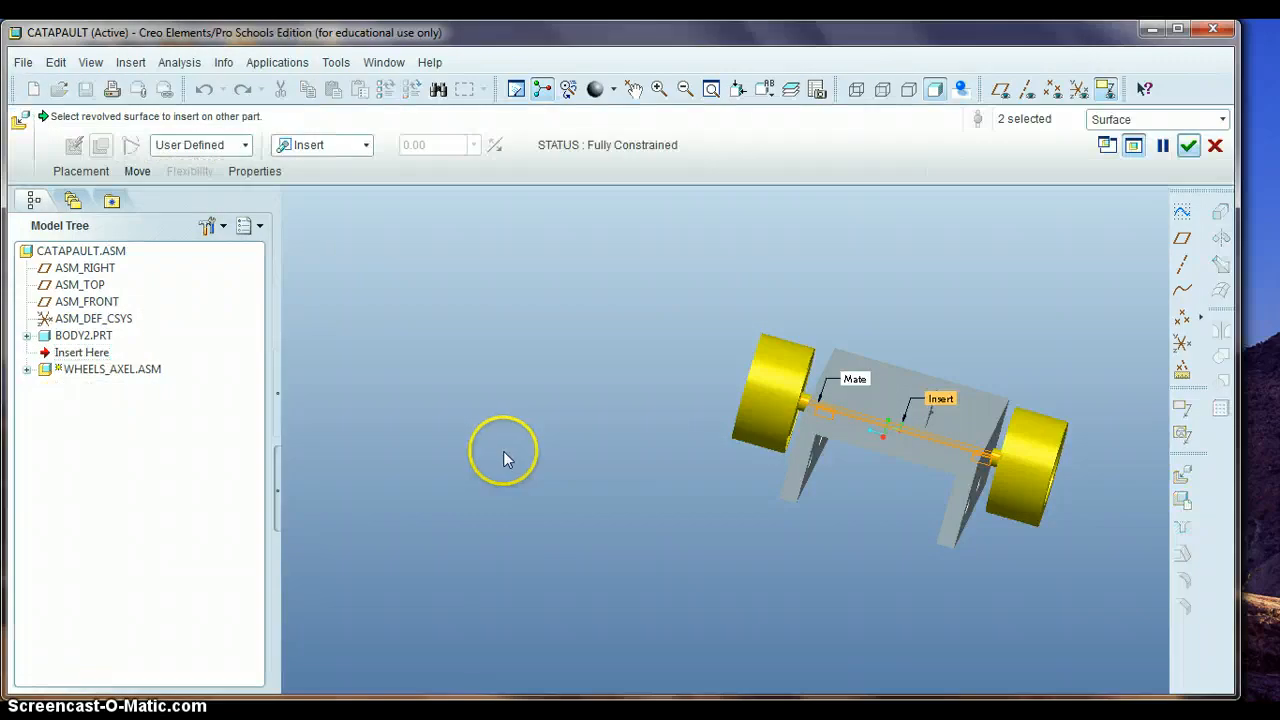
middle_drag(506, 457, 527, 399)
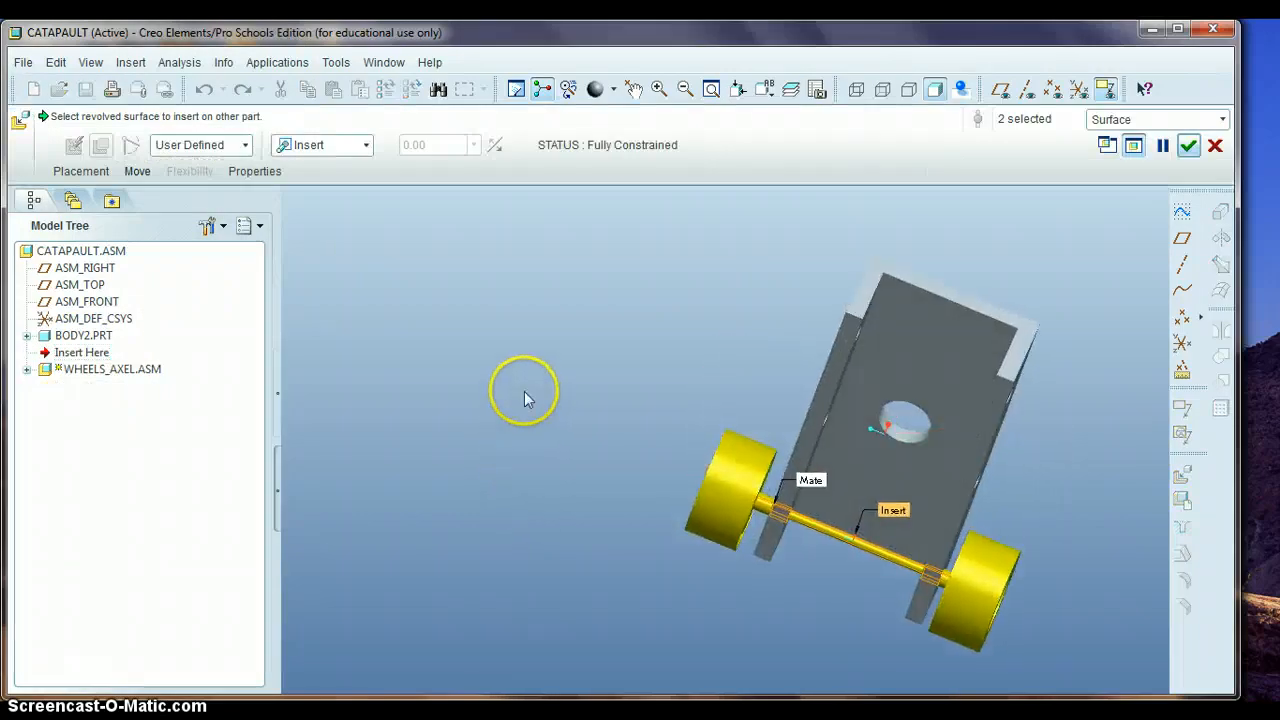
click(1188, 145)
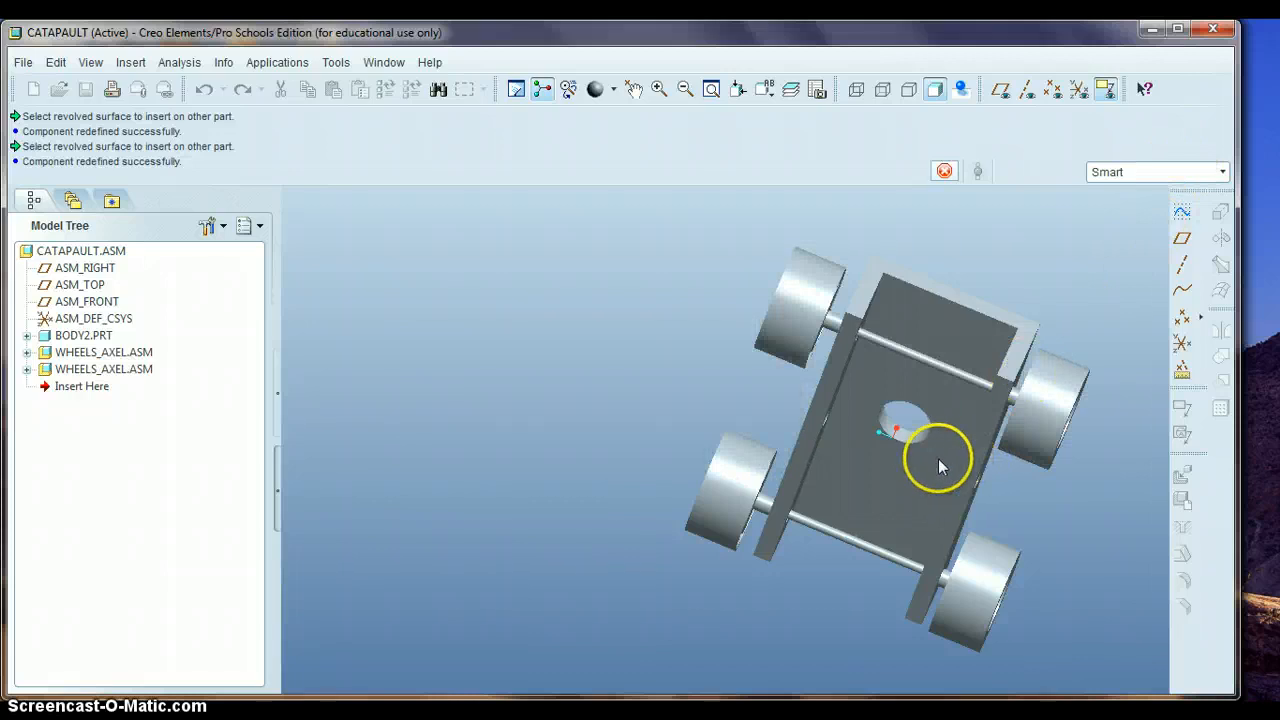
Apply the pink-red ref_color16 appearance to the second WHEELS_AXEL subassembly in the model tree.
mouse_move(914, 465)
middle_down()
mouse_move(914, 480)
mouse_move(942, 490)
mouse_move(909, 451)
mouse_move(920, 457)
mouse_move(986, 386)
mouse_move(963, 449)
middle_up()
scroll(965, 410, down, 2)
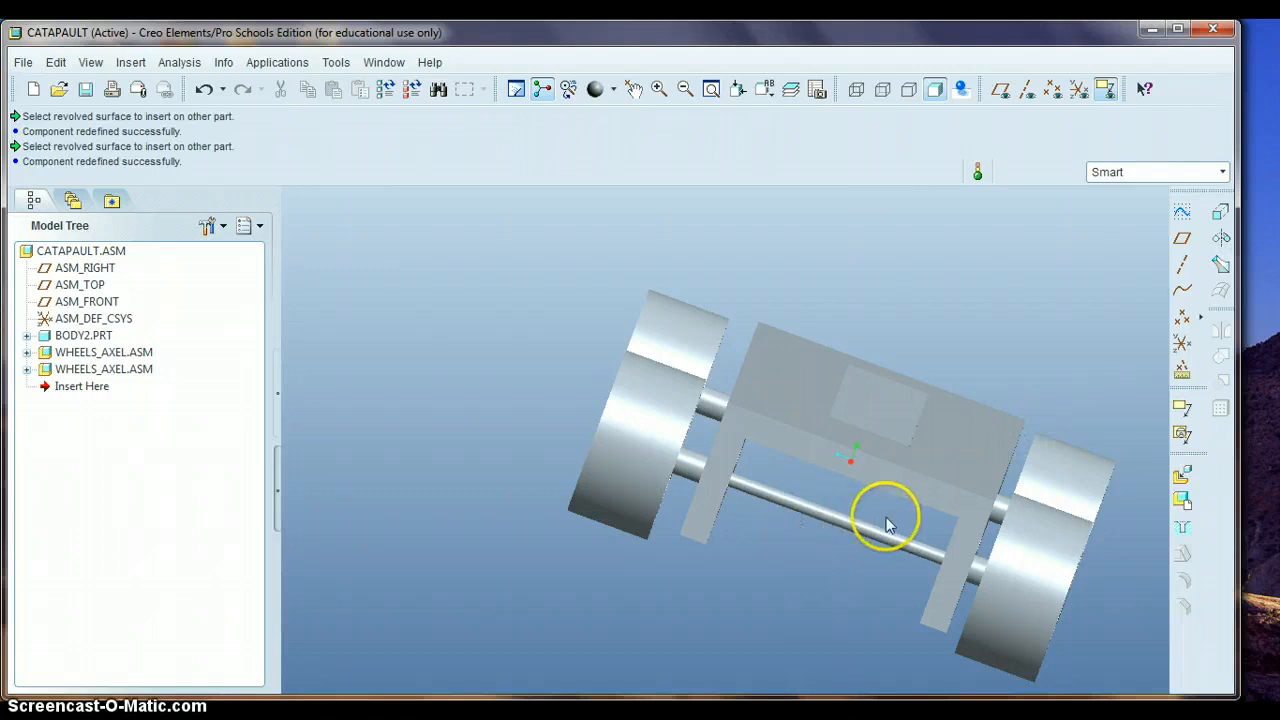
middle_drag(889, 466, 853, 462)
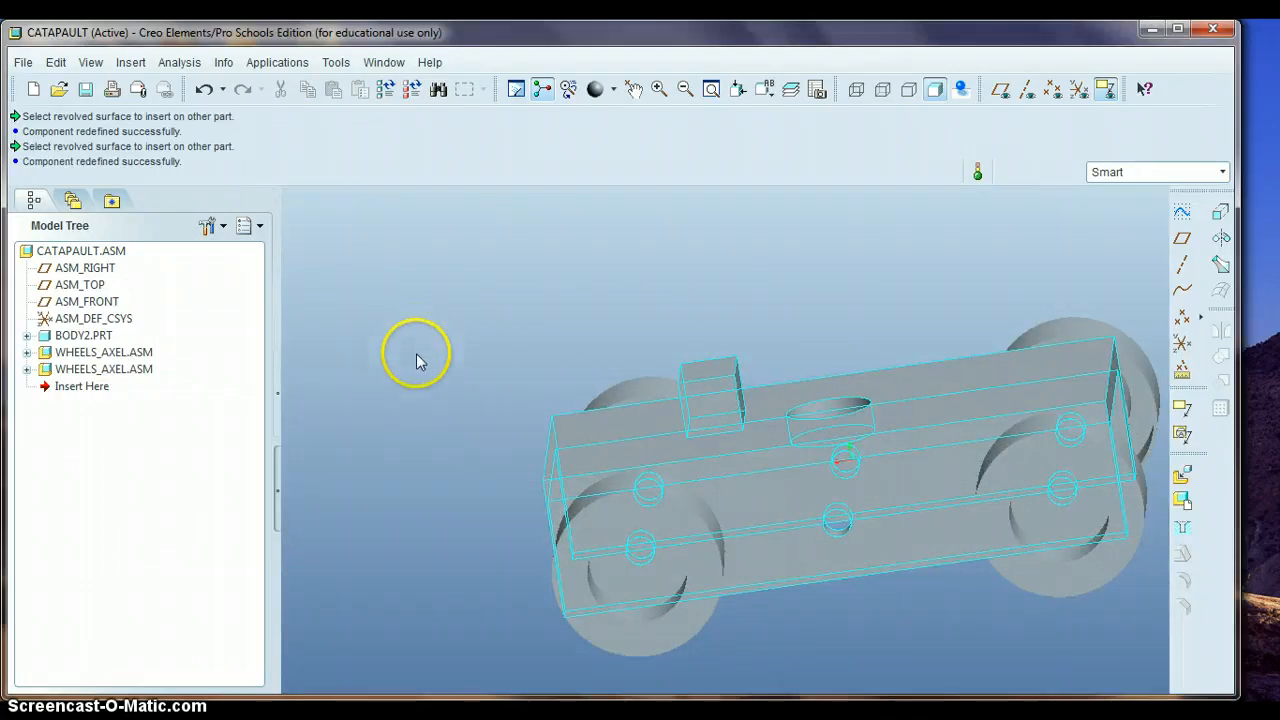
middle_drag(436, 396, 477, 378)
scroll(523, 437, up, 2)
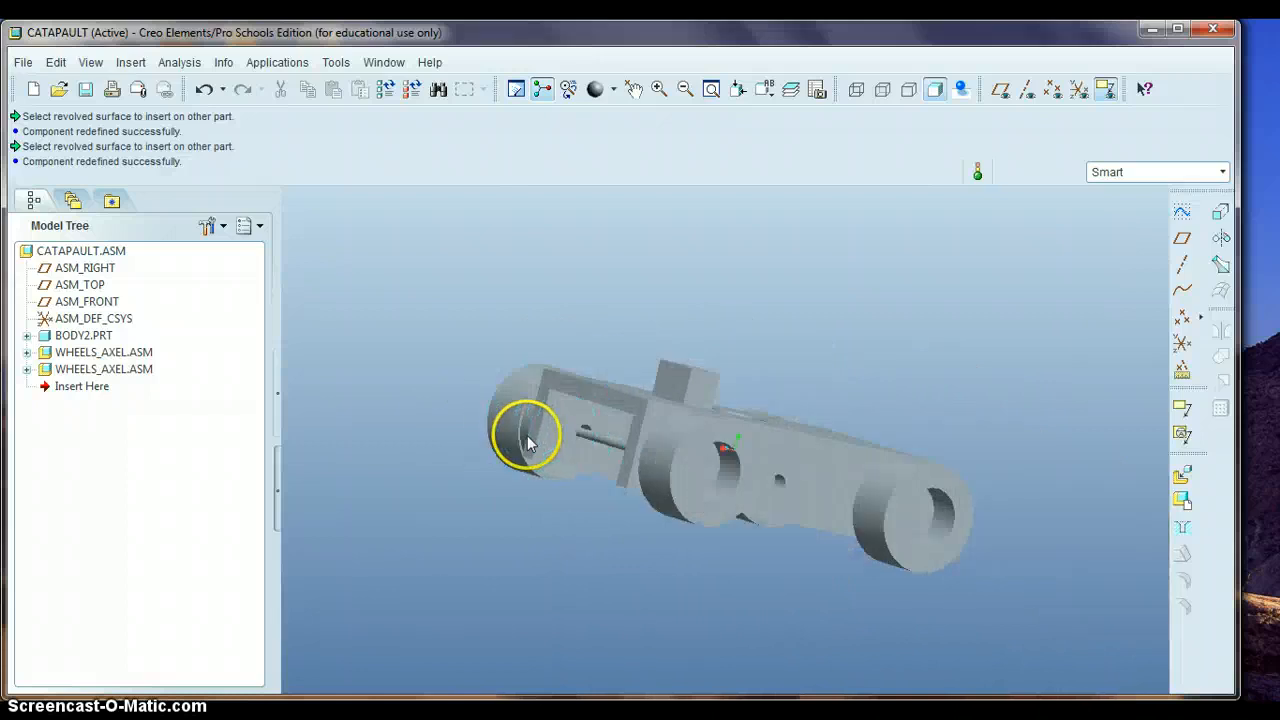
middle_drag(861, 345, 863, 366)
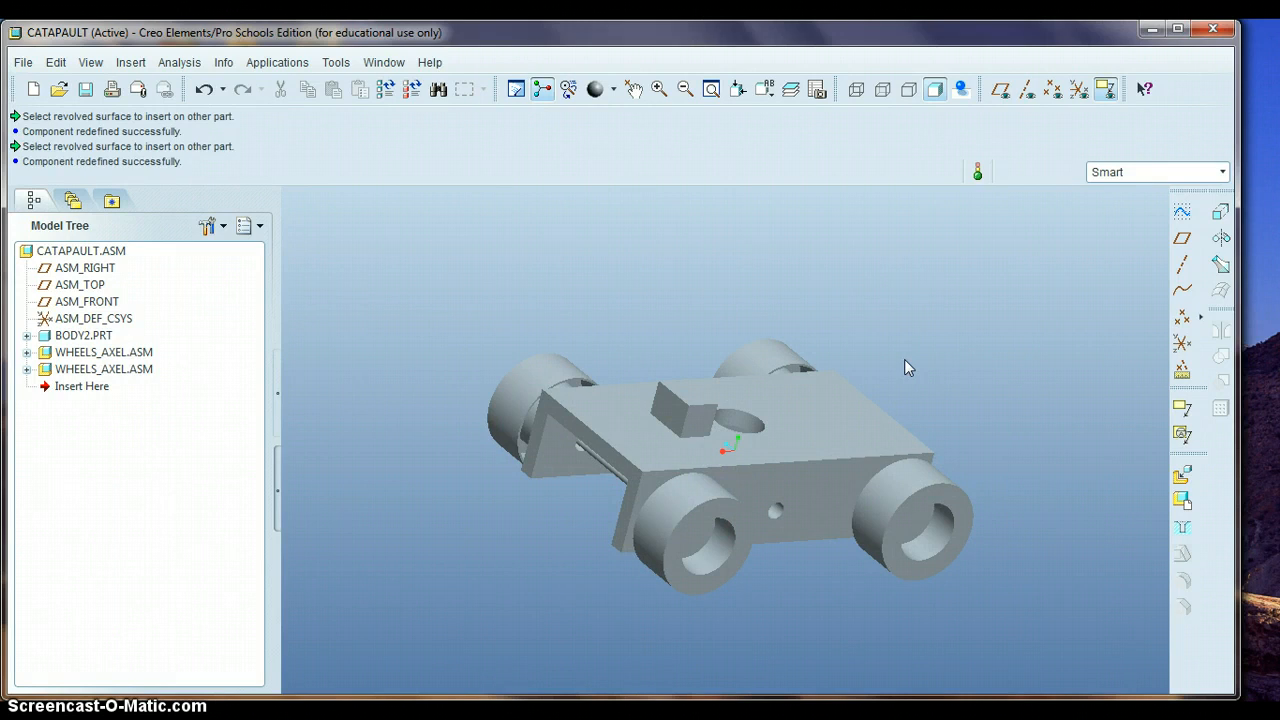
click(614, 91)
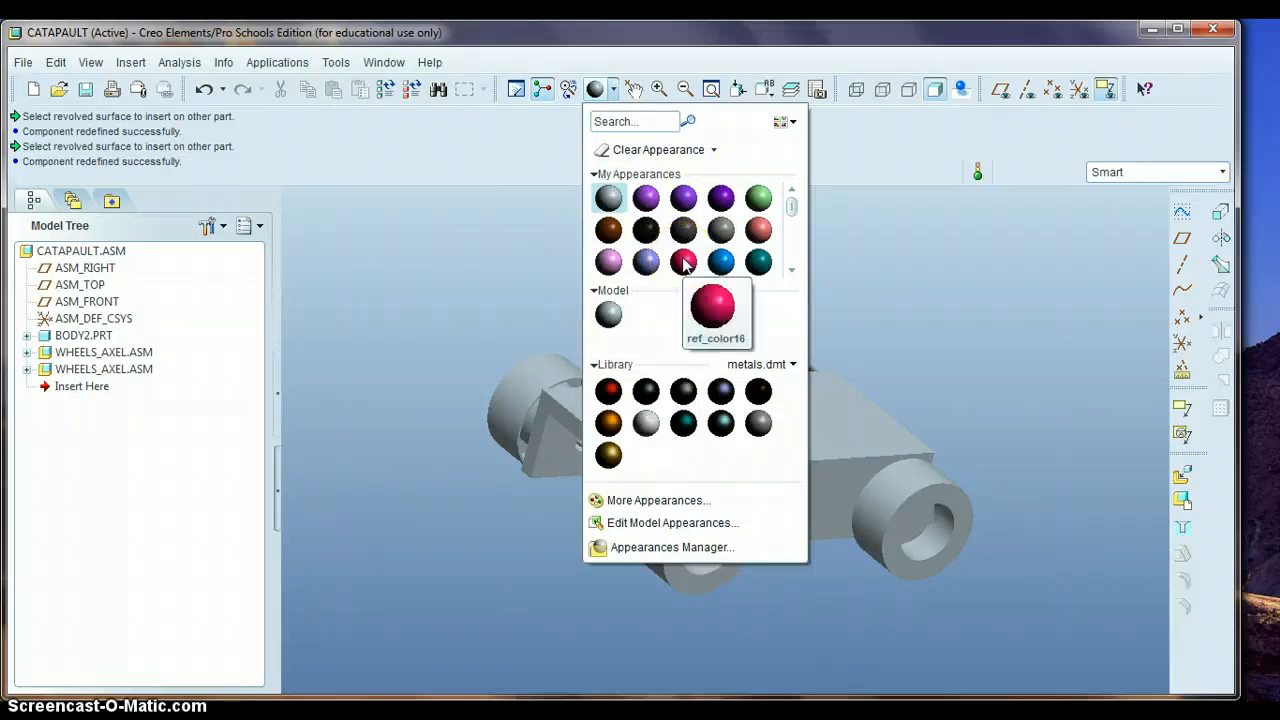
click(684, 262)
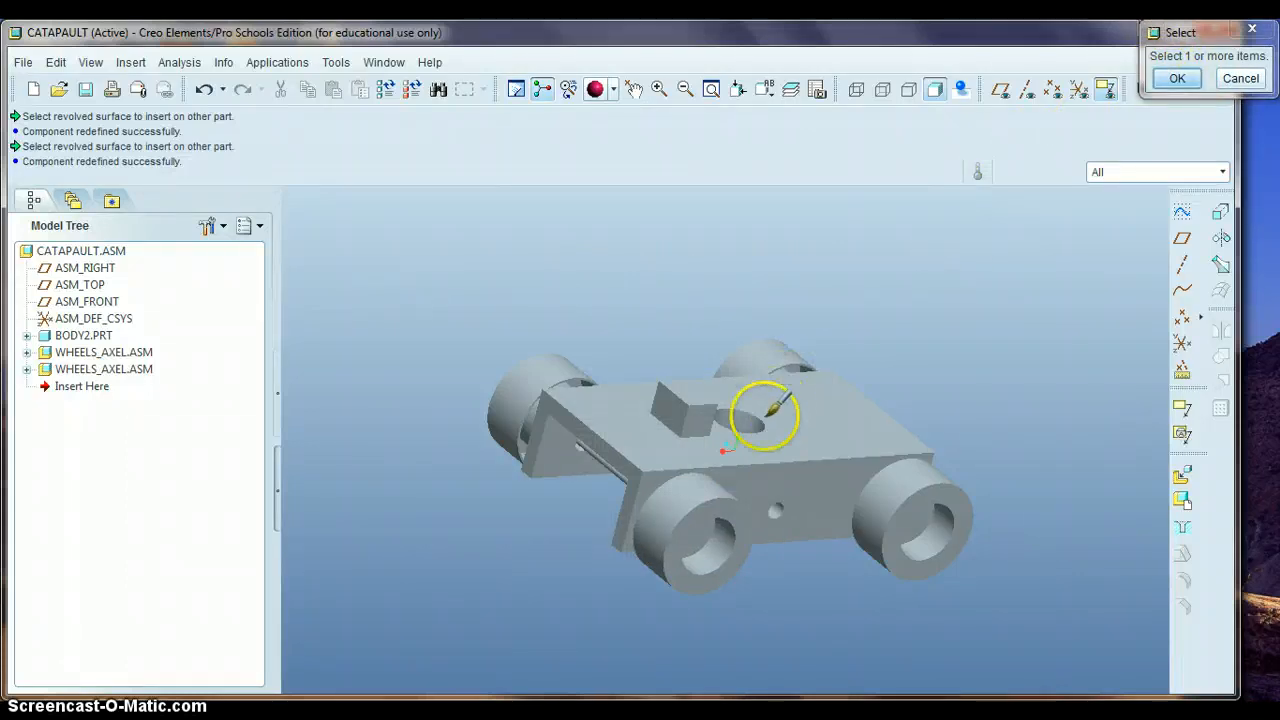
click(690, 496)
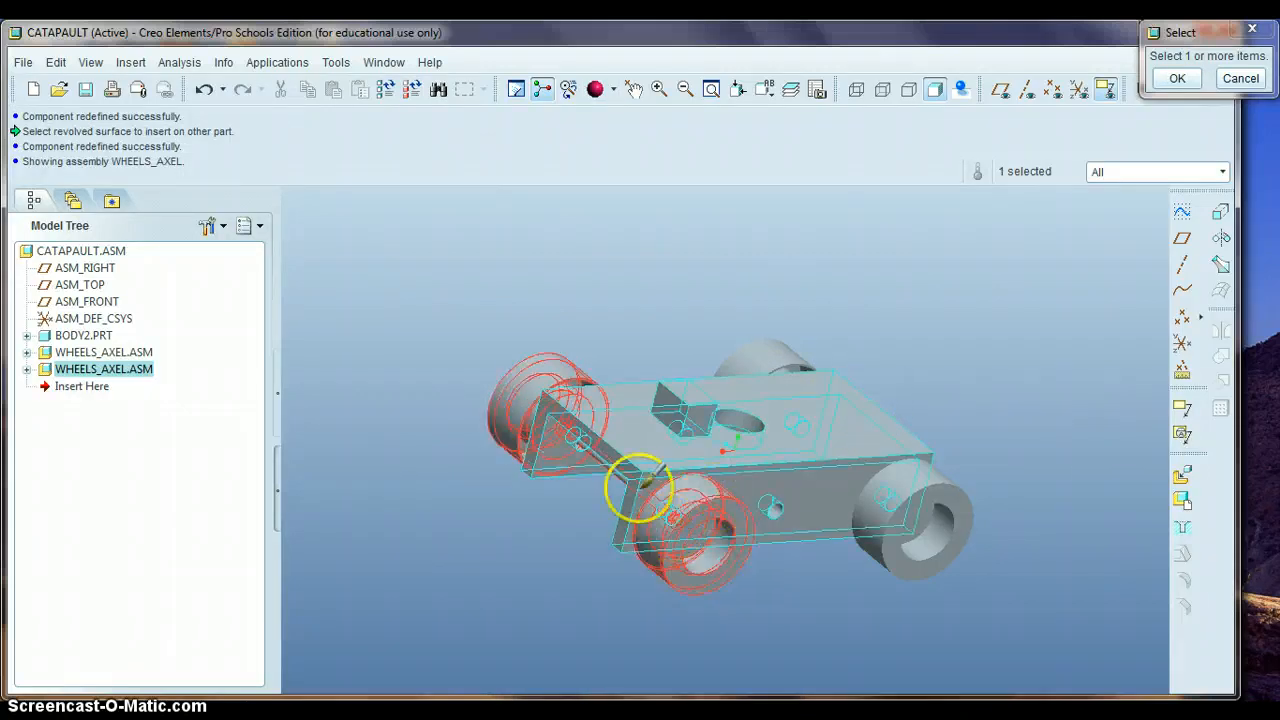
click(1177, 80)
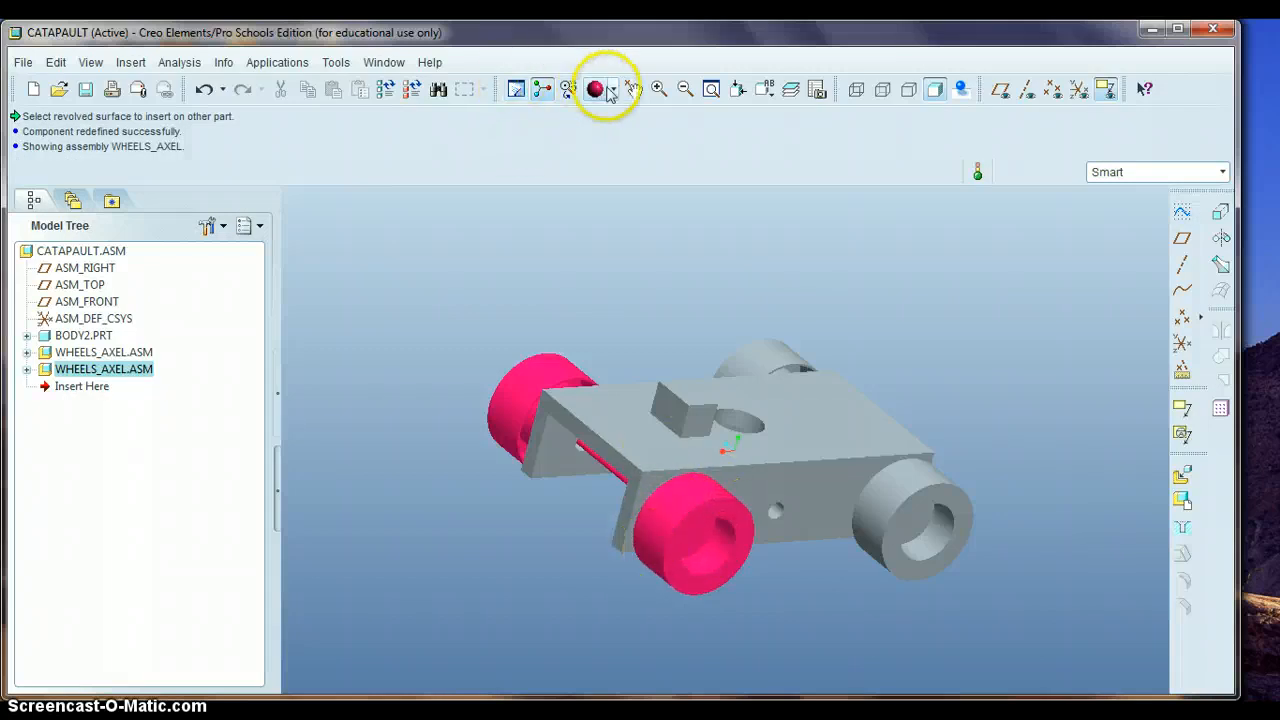
Apply the bright blue appearance from My Appearances to the first WHEELS_AXEL subassembly.
click(614, 90)
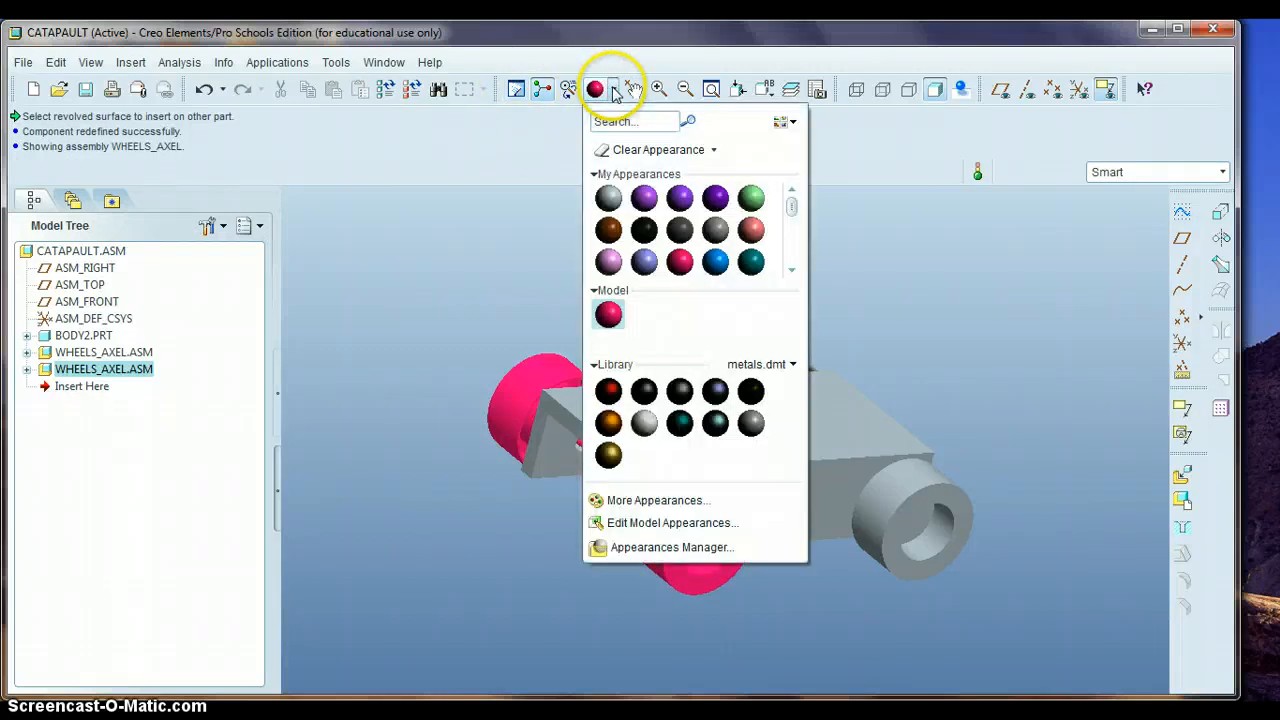
click(727, 266)
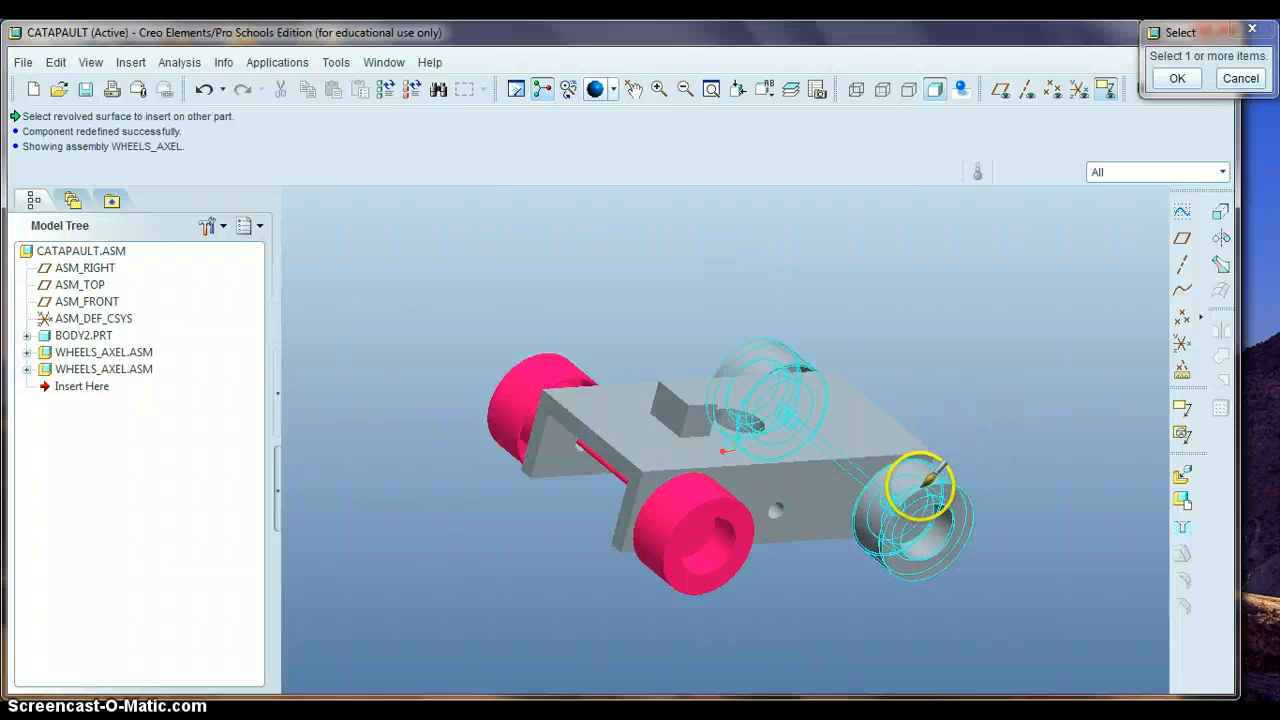
click(920, 485)
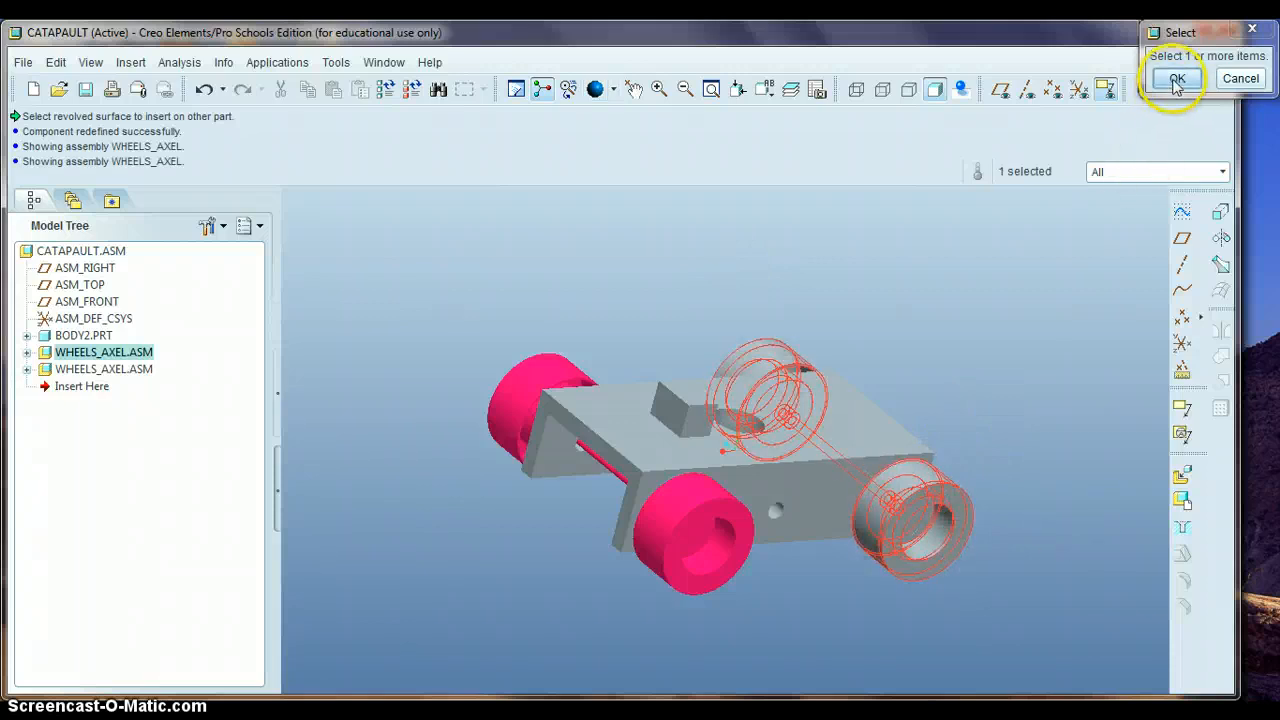
click(1177, 80)
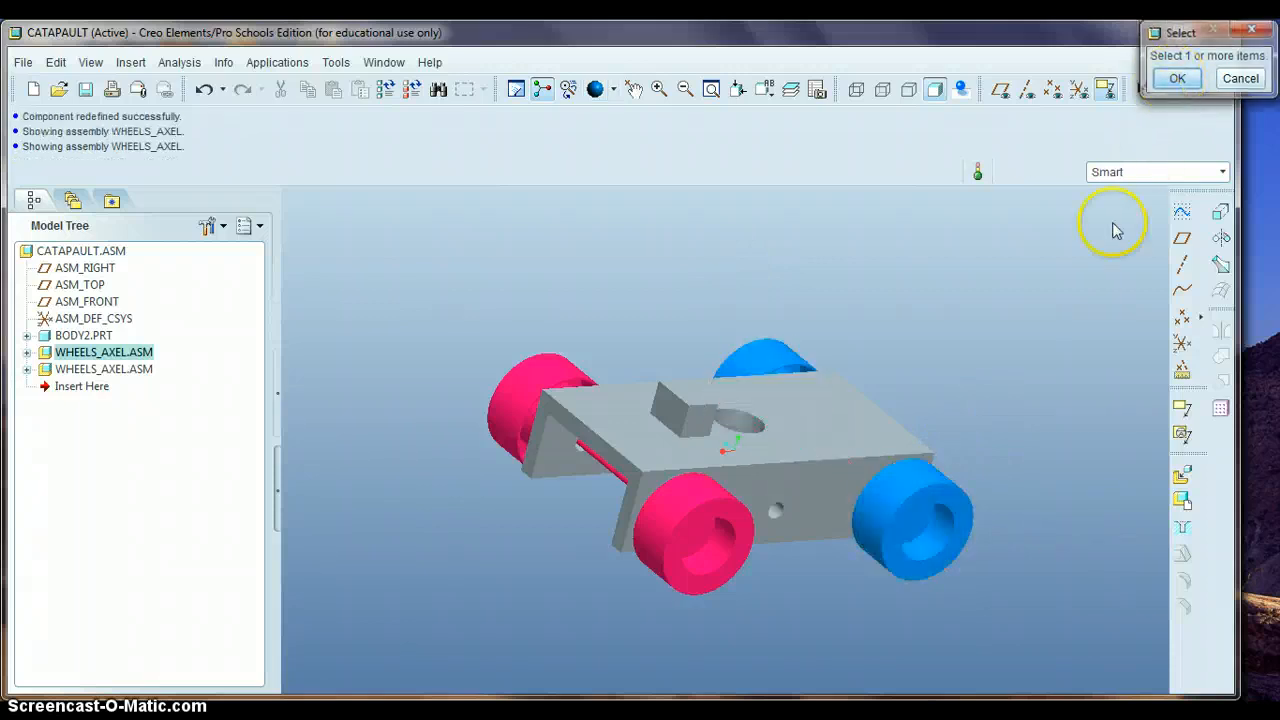
Apply the dark teal appearance from My Appearances to the catapult body, BODY2.PRT.
click(610, 89)
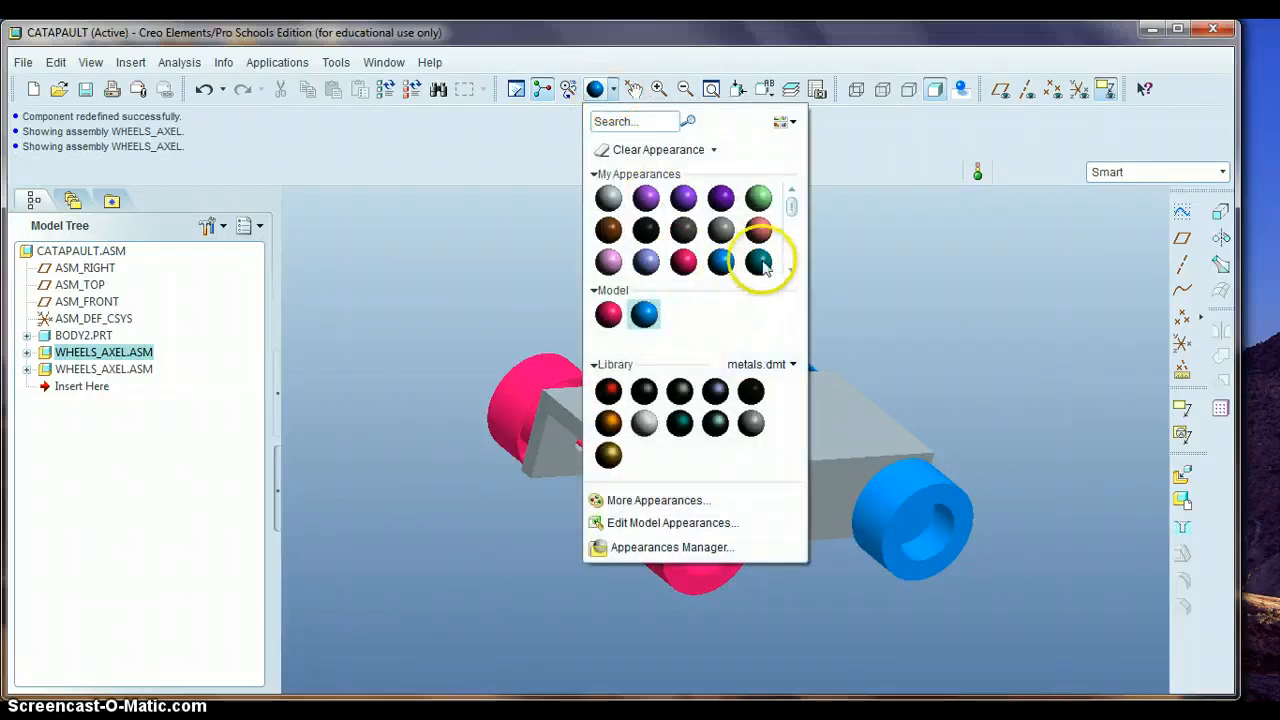
click(759, 262)
click(806, 413)
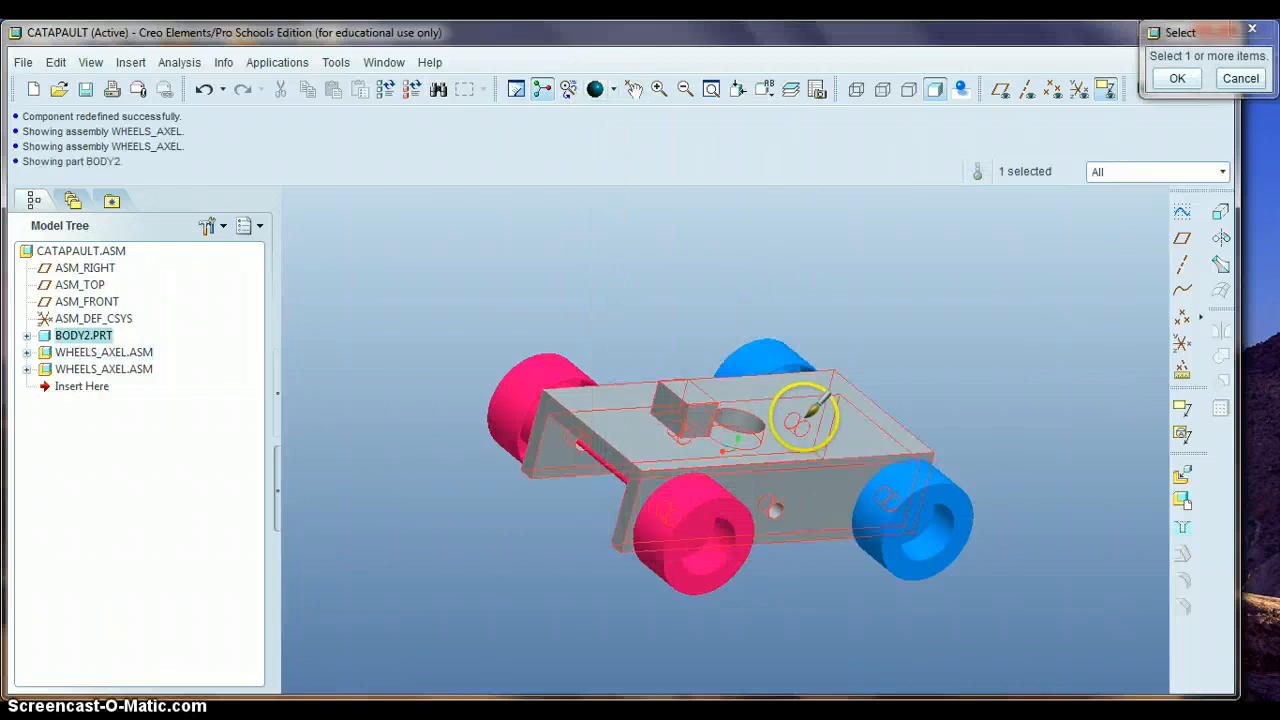
click(1176, 79)
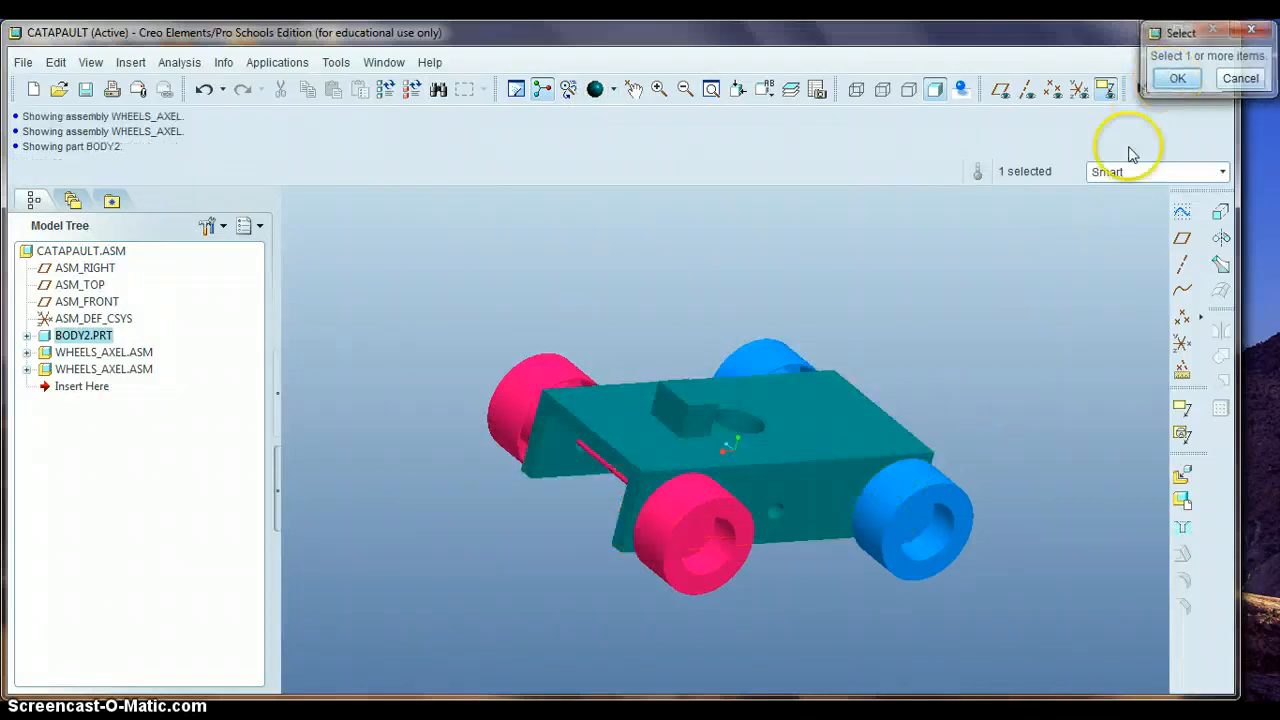
Recolour the pink-red second WHEELS_AXEL subassembly with an orange appearance from My Appearances.
mouse_move(1026, 434)
middle_down()
mouse_move(1058, 431)
mouse_move(1074, 366)
mouse_move(1139, 362)
mouse_move(1094, 371)
mouse_move(1038, 446)
middle_up()
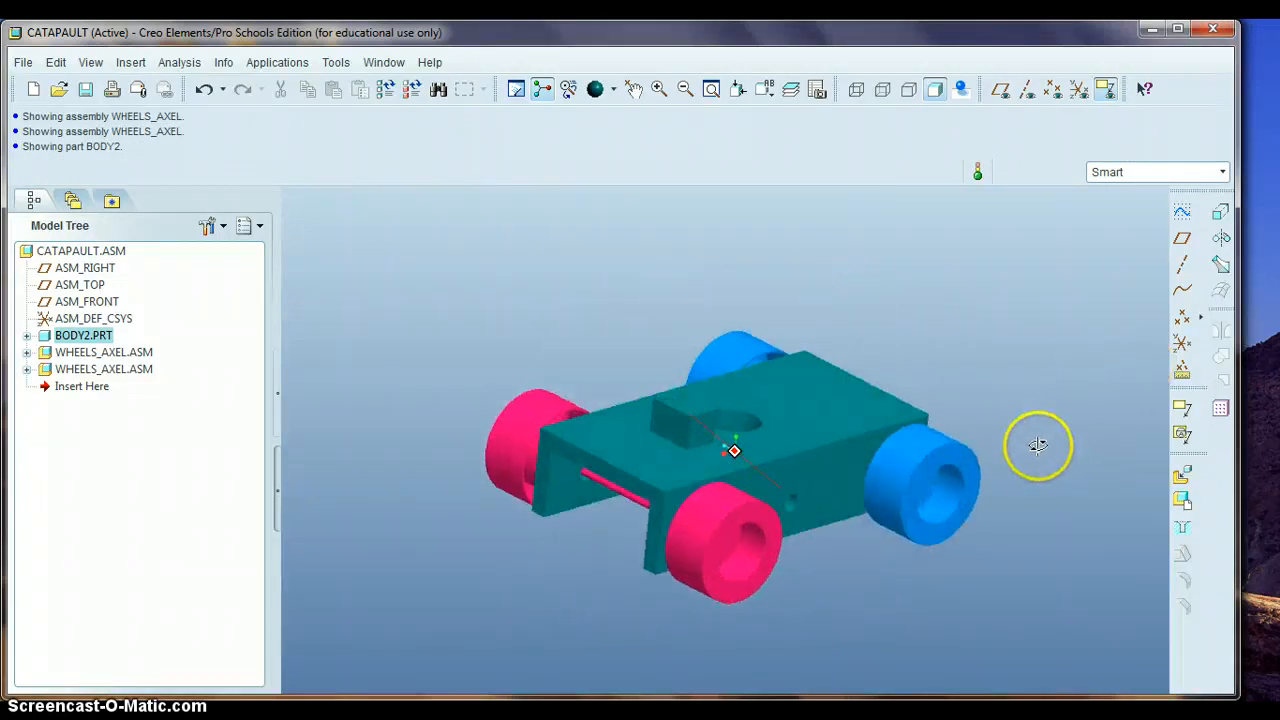
click(631, 90)
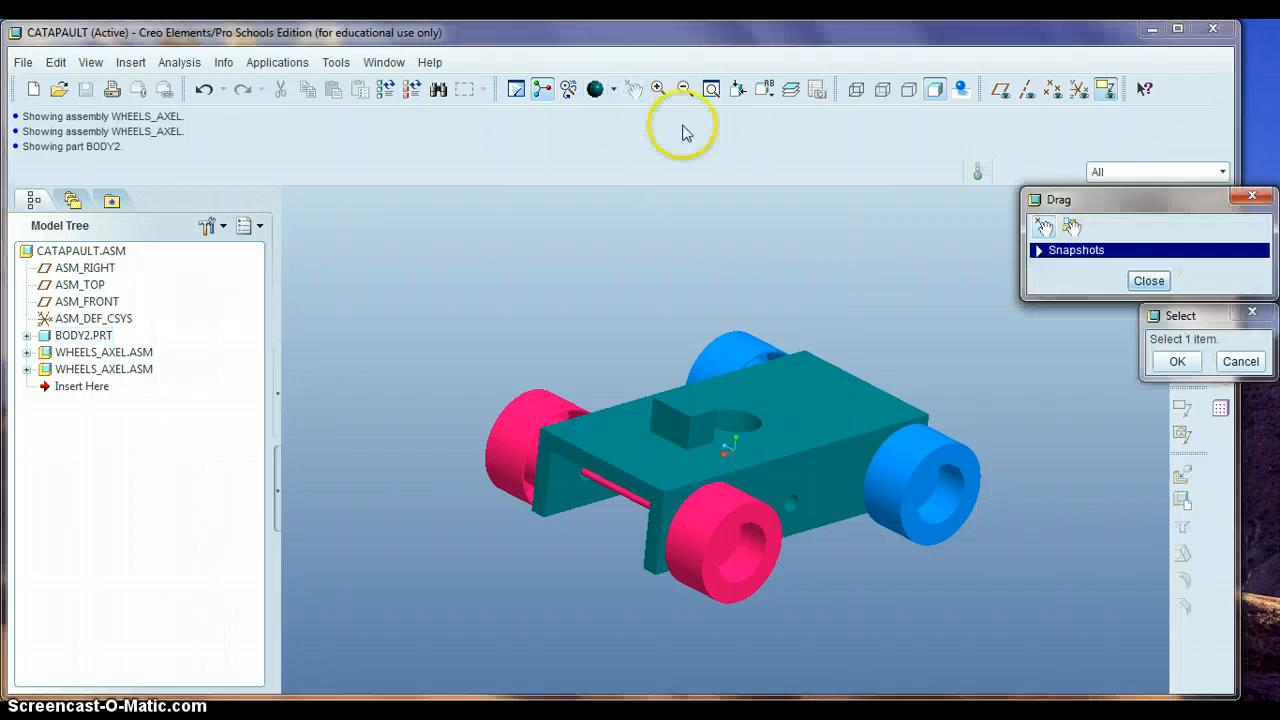
click(1149, 281)
click(611, 89)
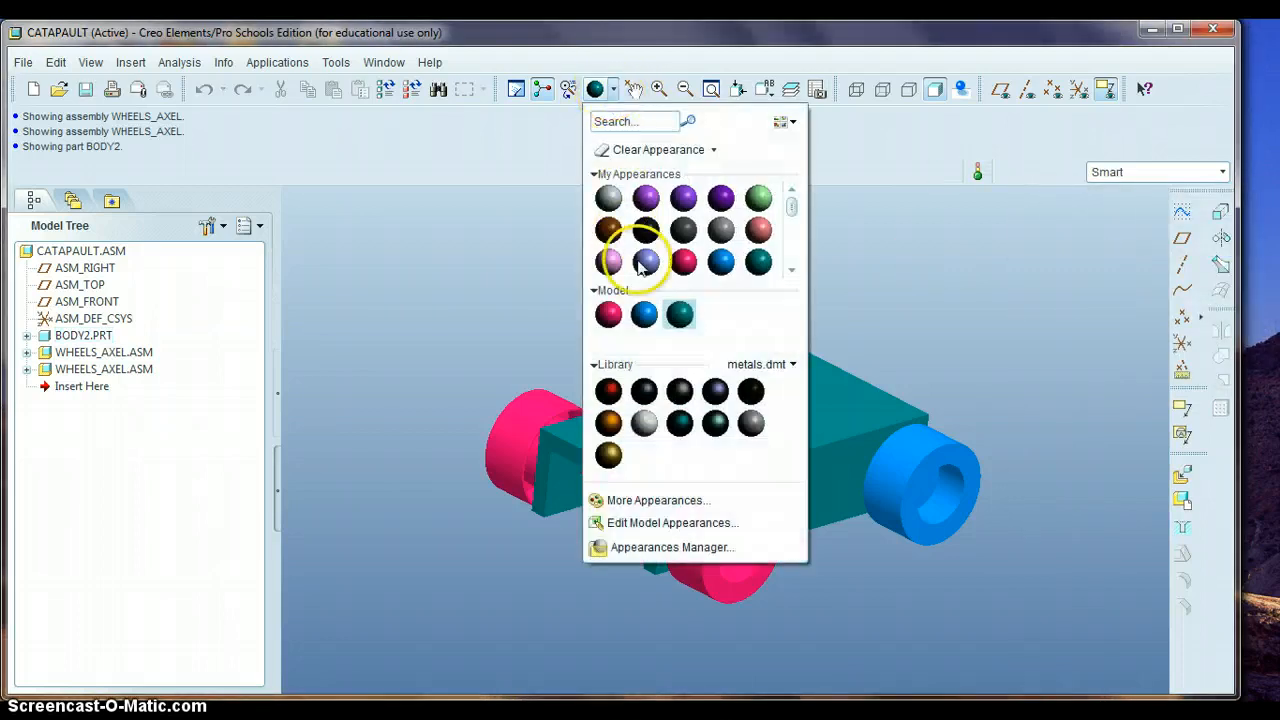
scroll(641, 264, down, 3)
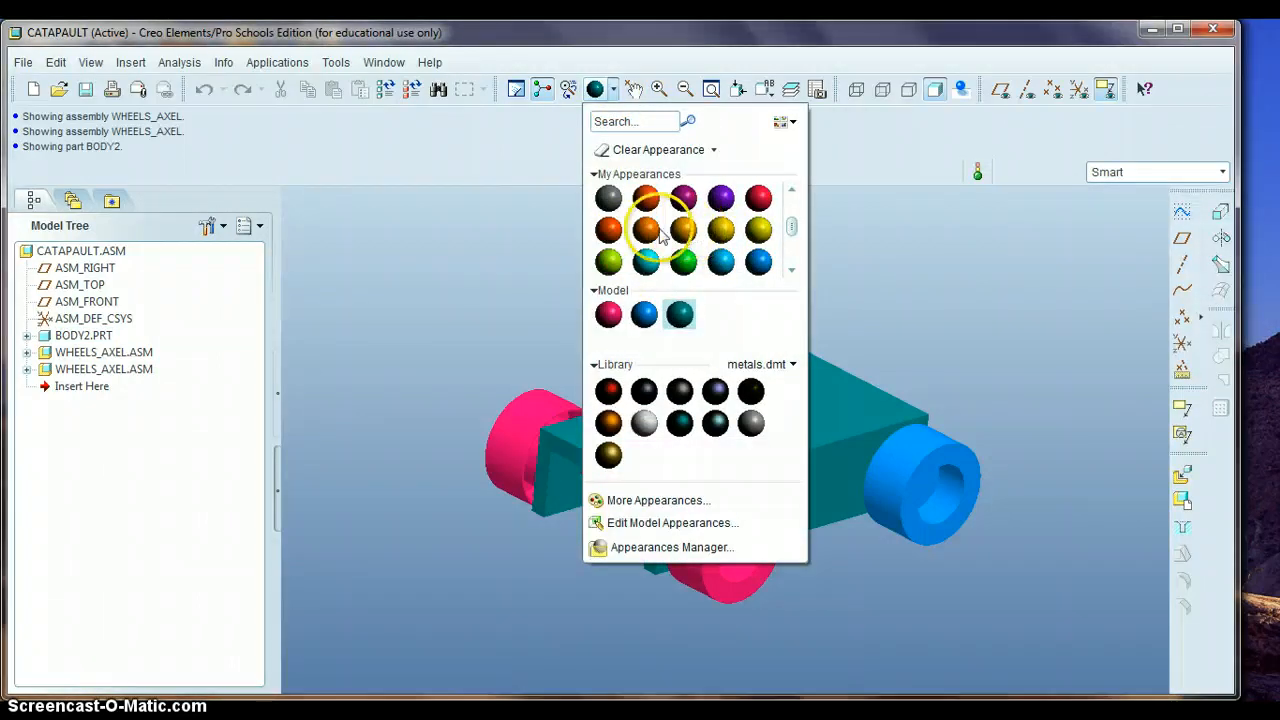
click(645, 231)
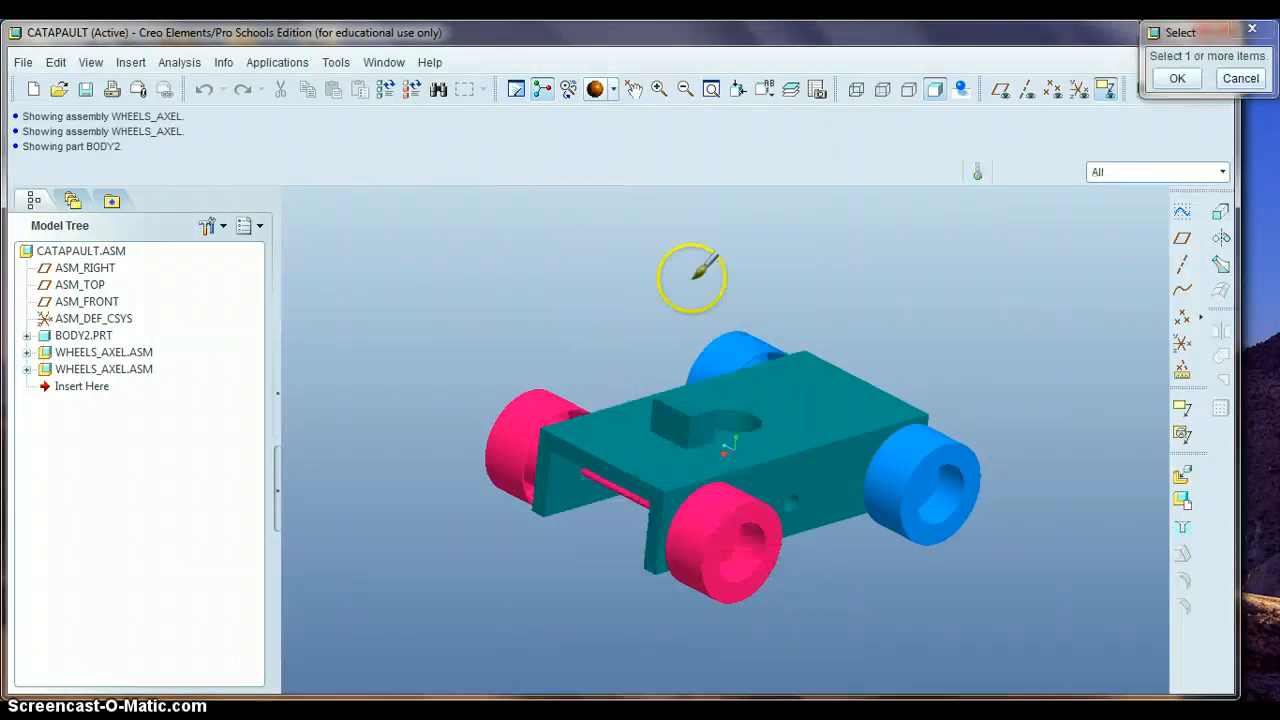
click(737, 505)
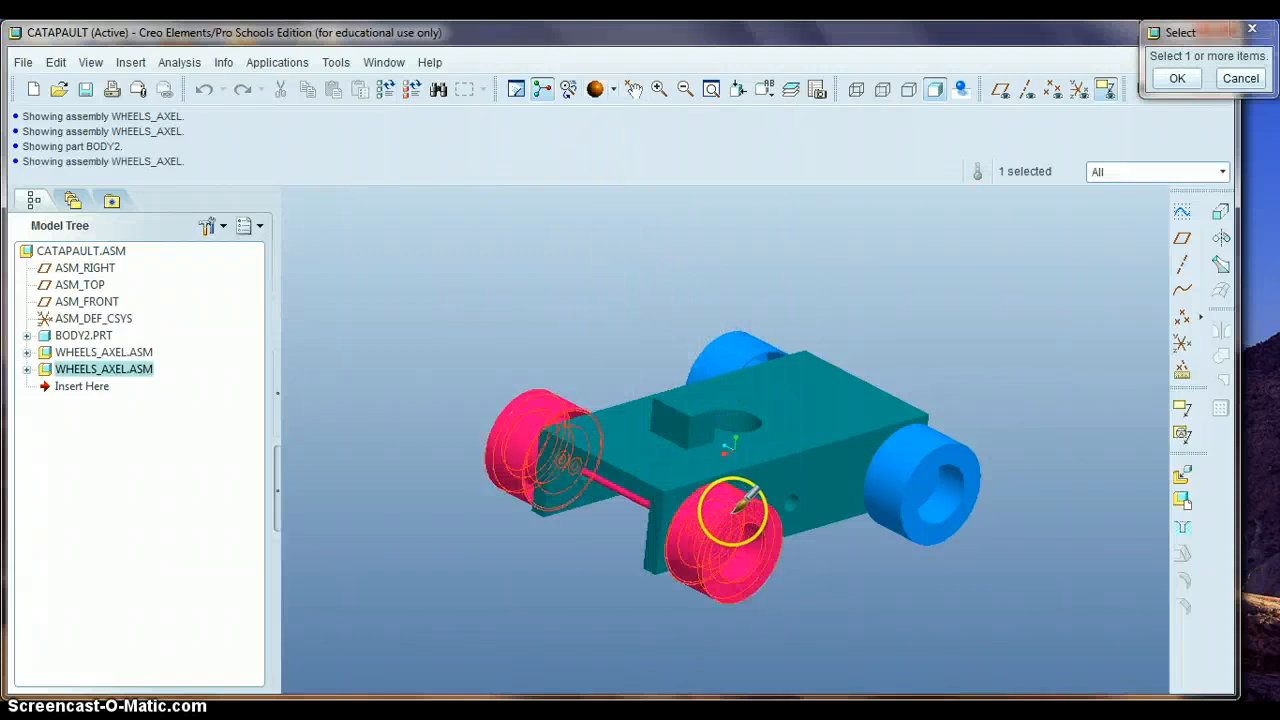
click(1177, 78)
Add the arm.prt component to the CATAPAULT assembly and drop it in free space above the body.
mouse_move(1043, 407)
middle_down()
mouse_move(1060, 409)
mouse_move(1019, 362)
mouse_move(1020, 297)
mouse_move(960, 443)
mouse_move(977, 429)
mouse_move(951, 458)
middle_up()
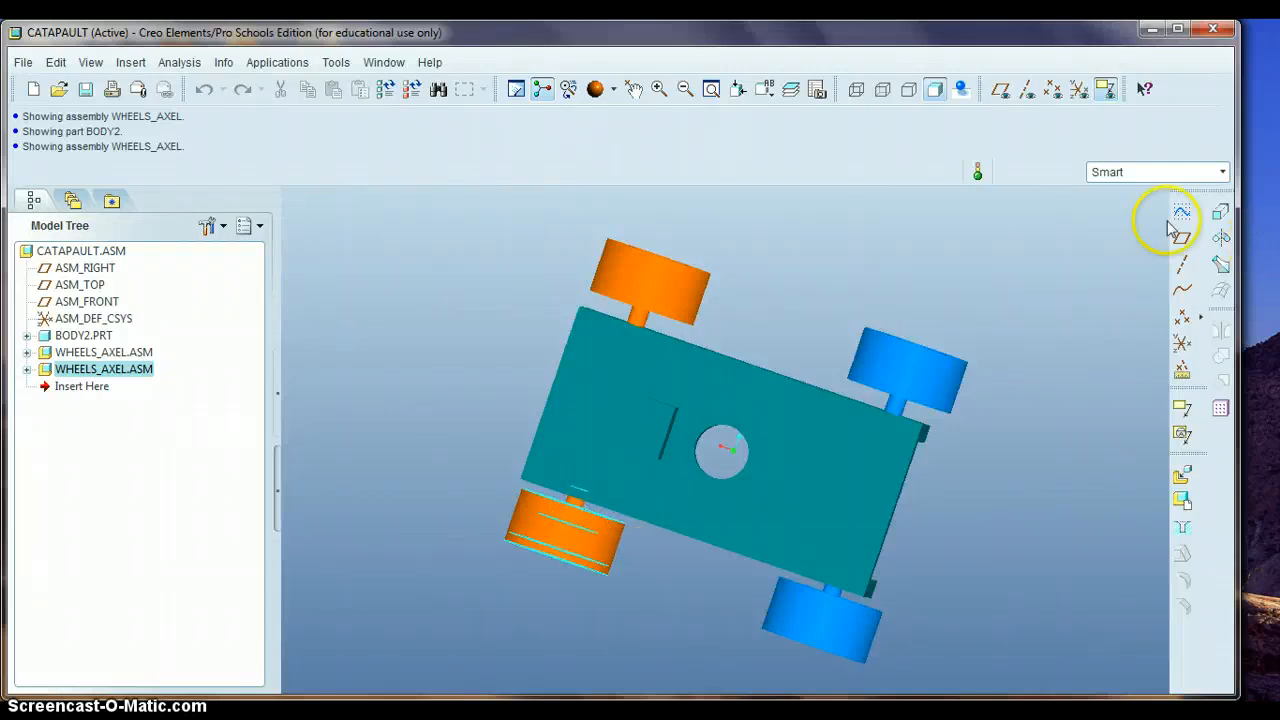
mouse_move(835, 369)
middle_down()
mouse_move(834, 314)
mouse_move(861, 300)
middle_up()
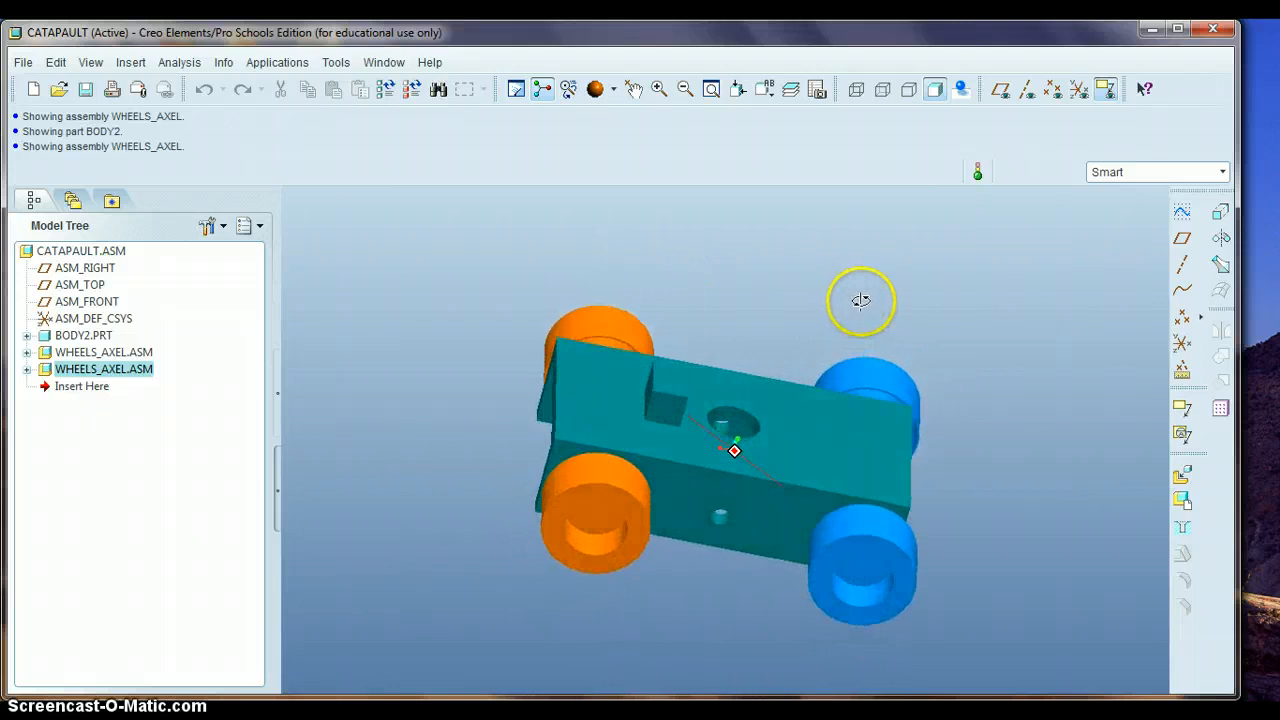
click(1182, 476)
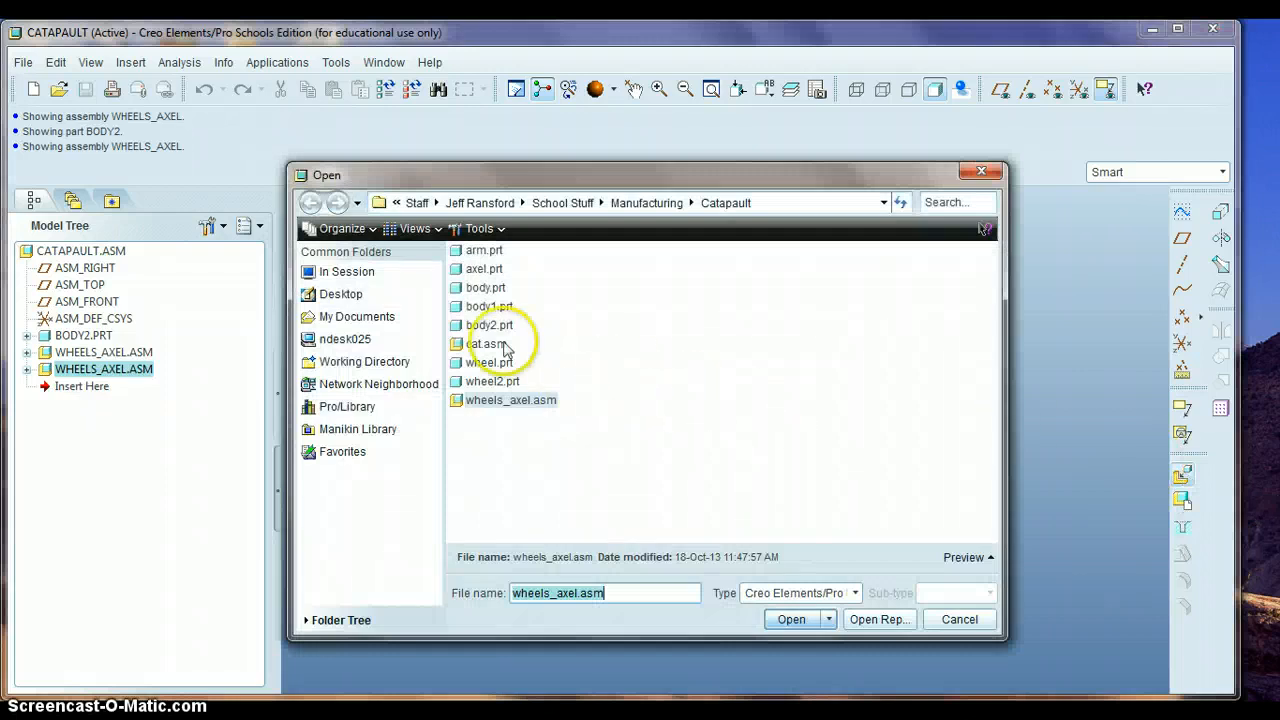
double_click(477, 252)
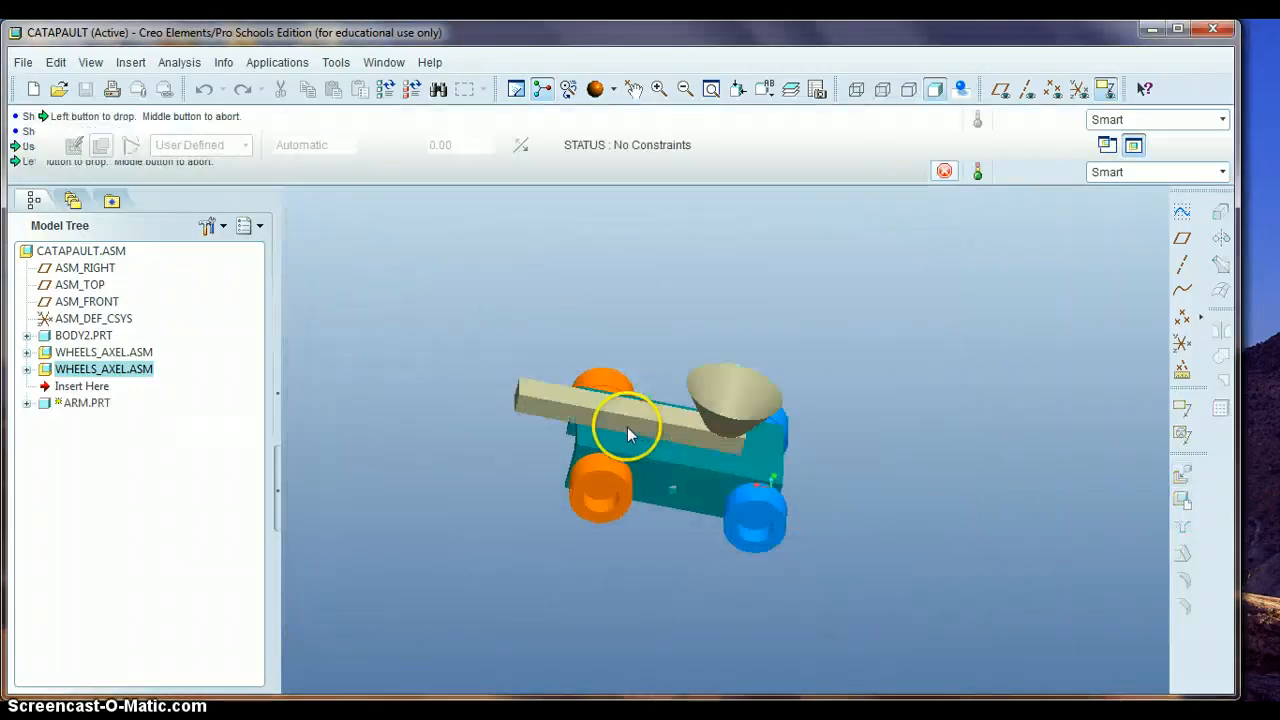
click(504, 293)
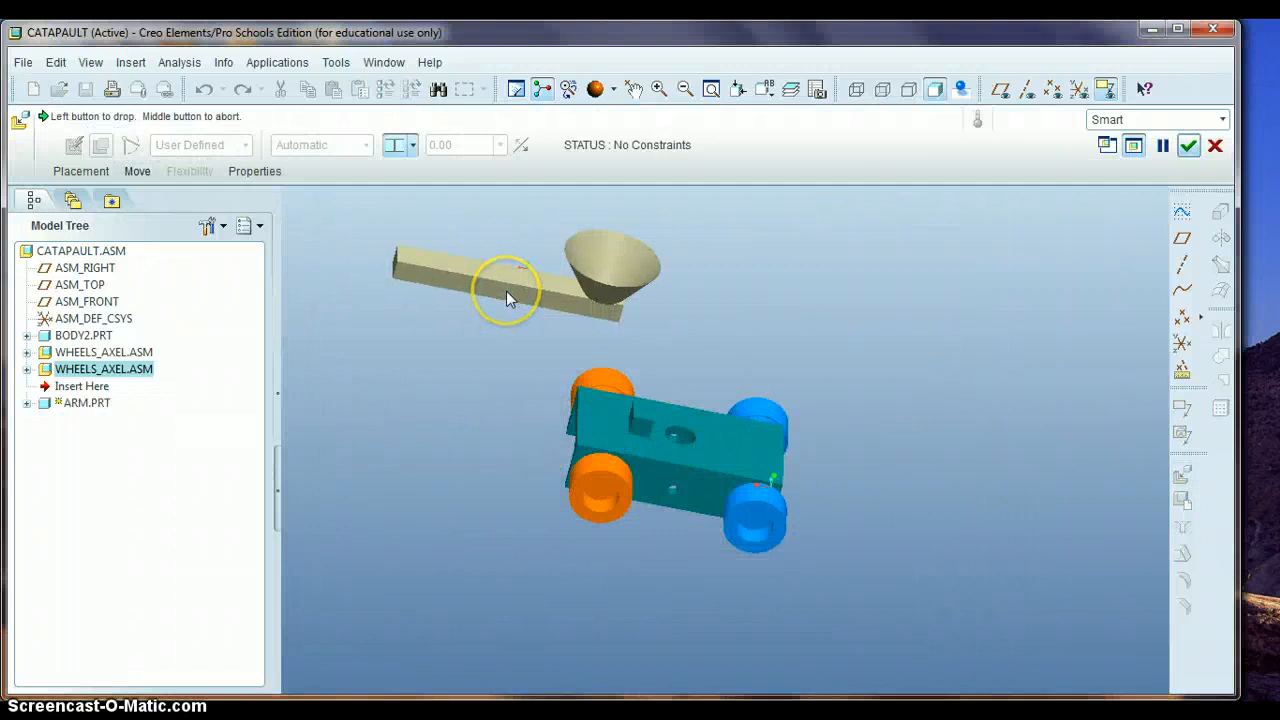